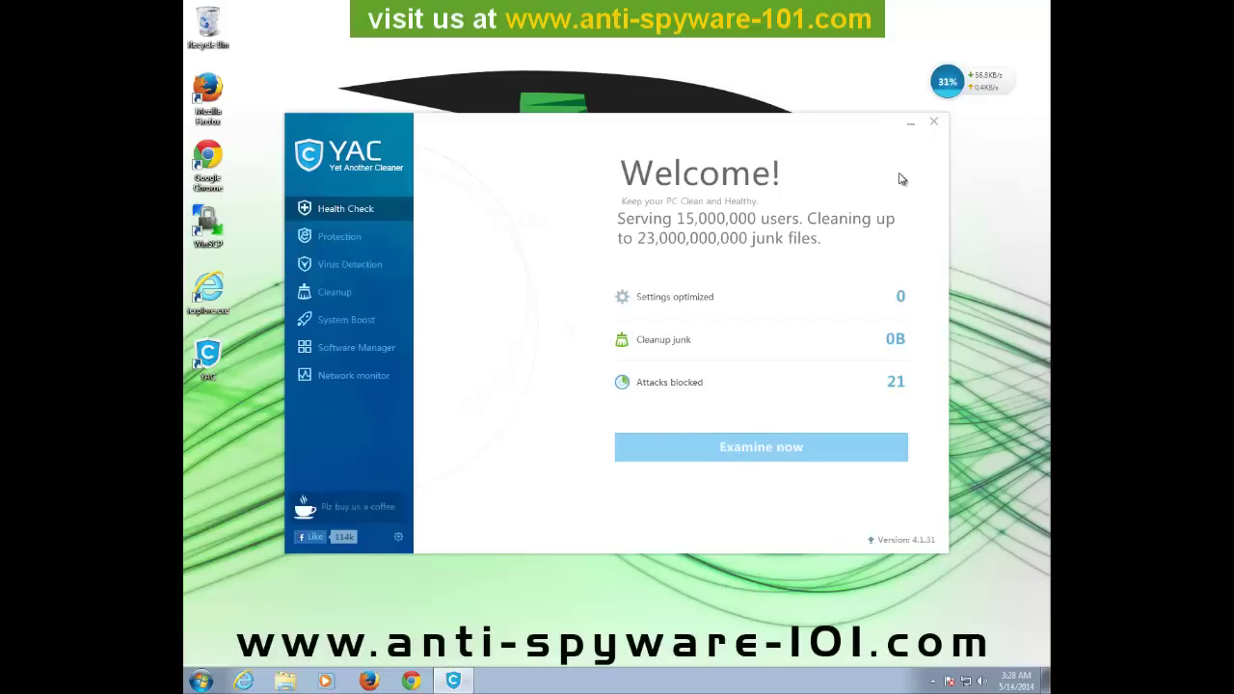
# - Close the YAC window and launch Google Chrome from the desktop
pyautogui.click(933, 124)
pyautogui.moveTo(947, 85)
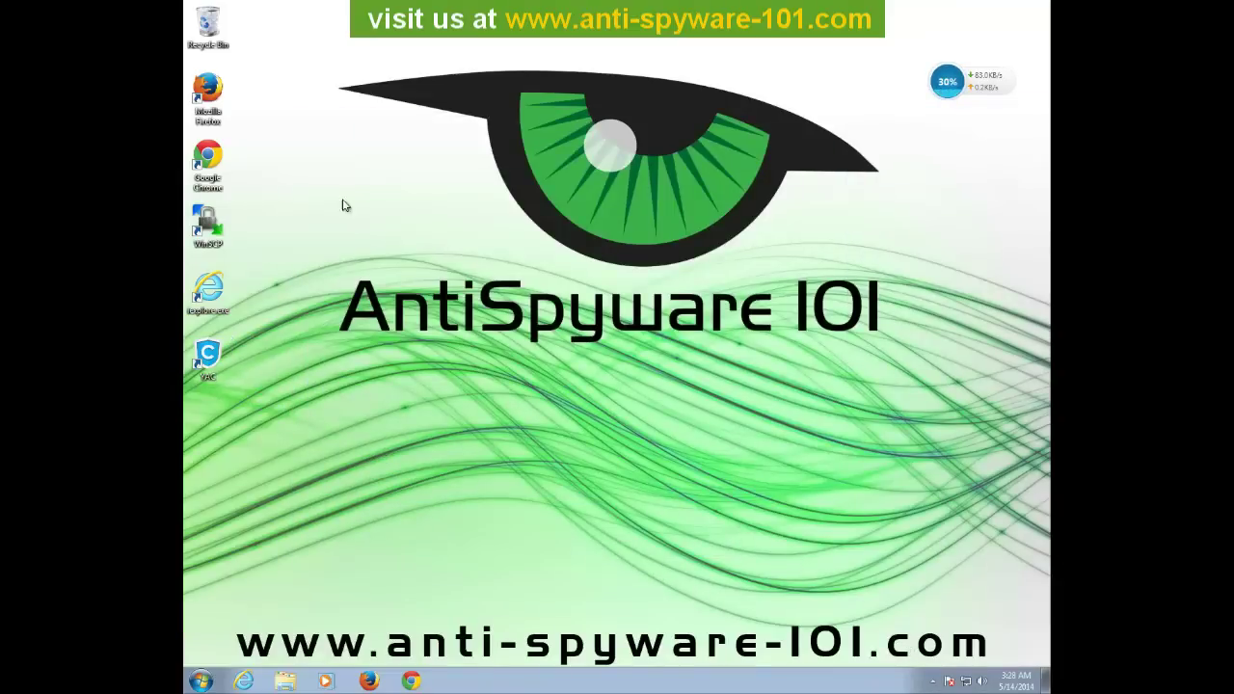
pyautogui.doubleClick(218, 176)
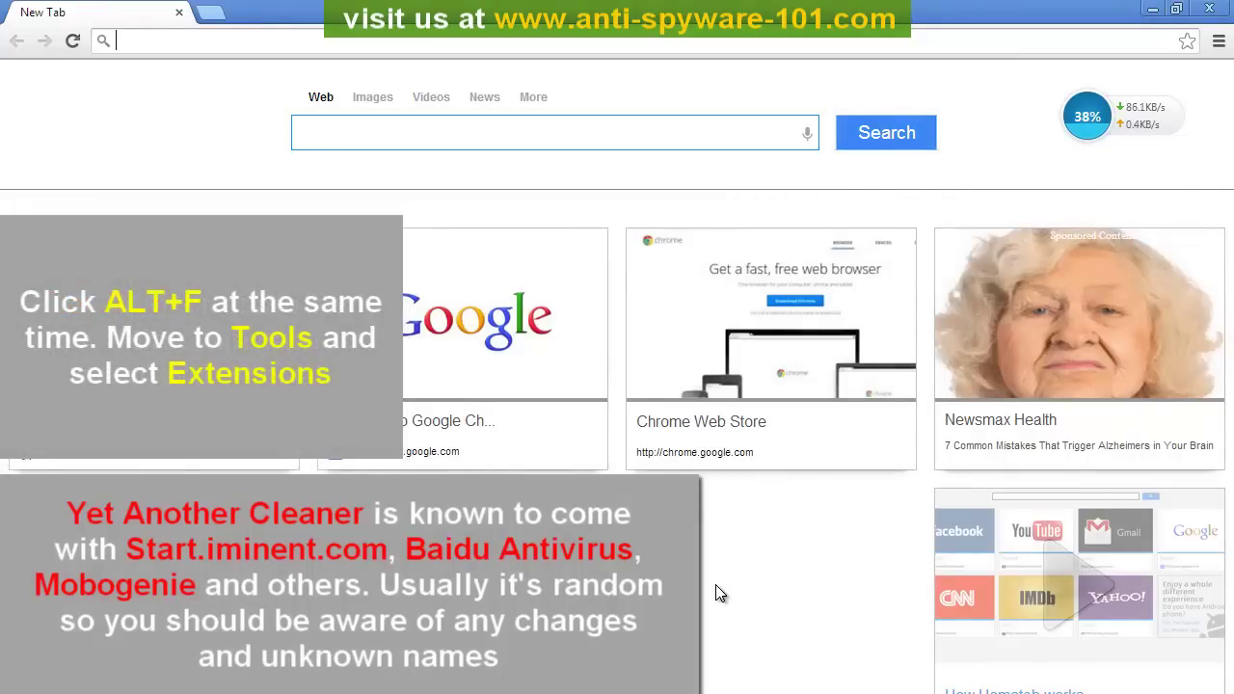
# - Remove the HomeTab extension from Chrome's installed extensions
pyautogui.hotkey('alt', 'f')
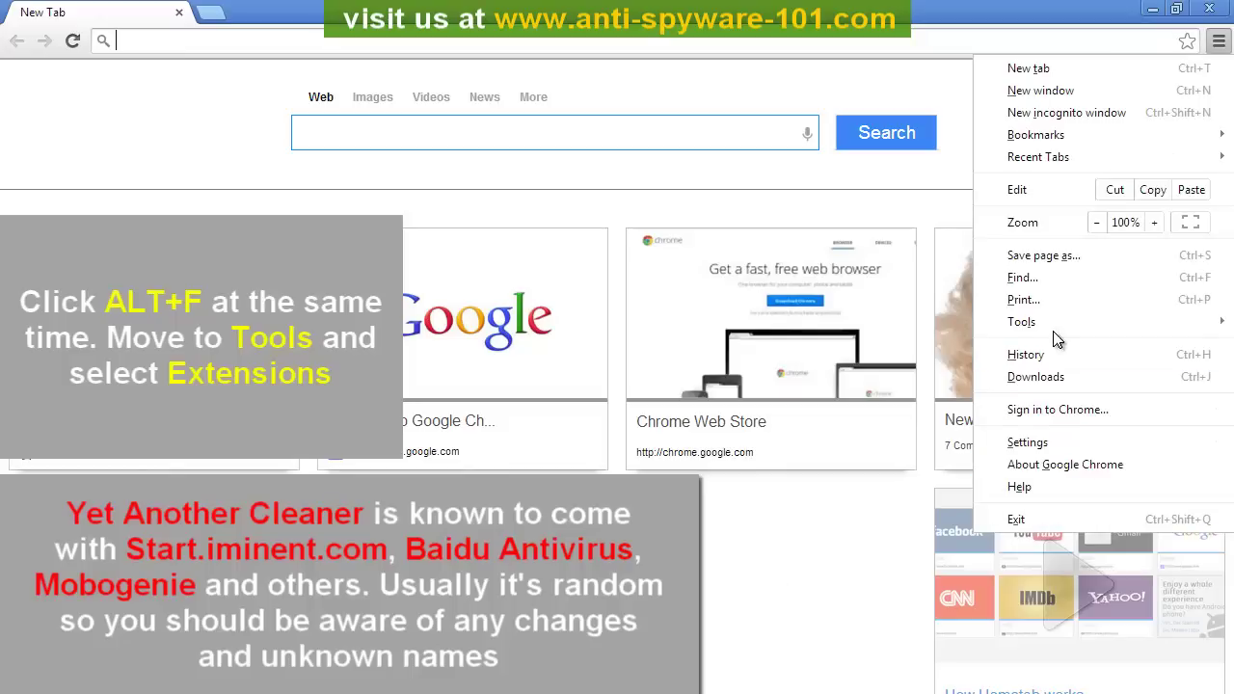
pyautogui.moveTo(1032, 324)
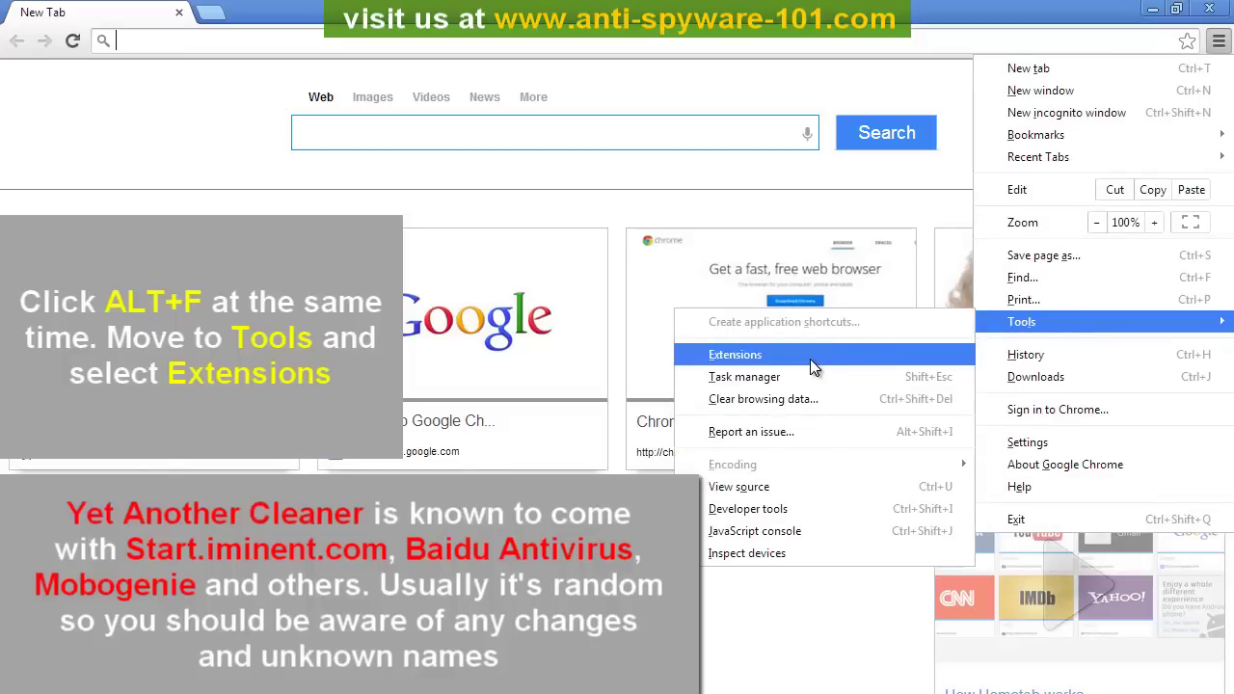
pyautogui.click(735, 356)
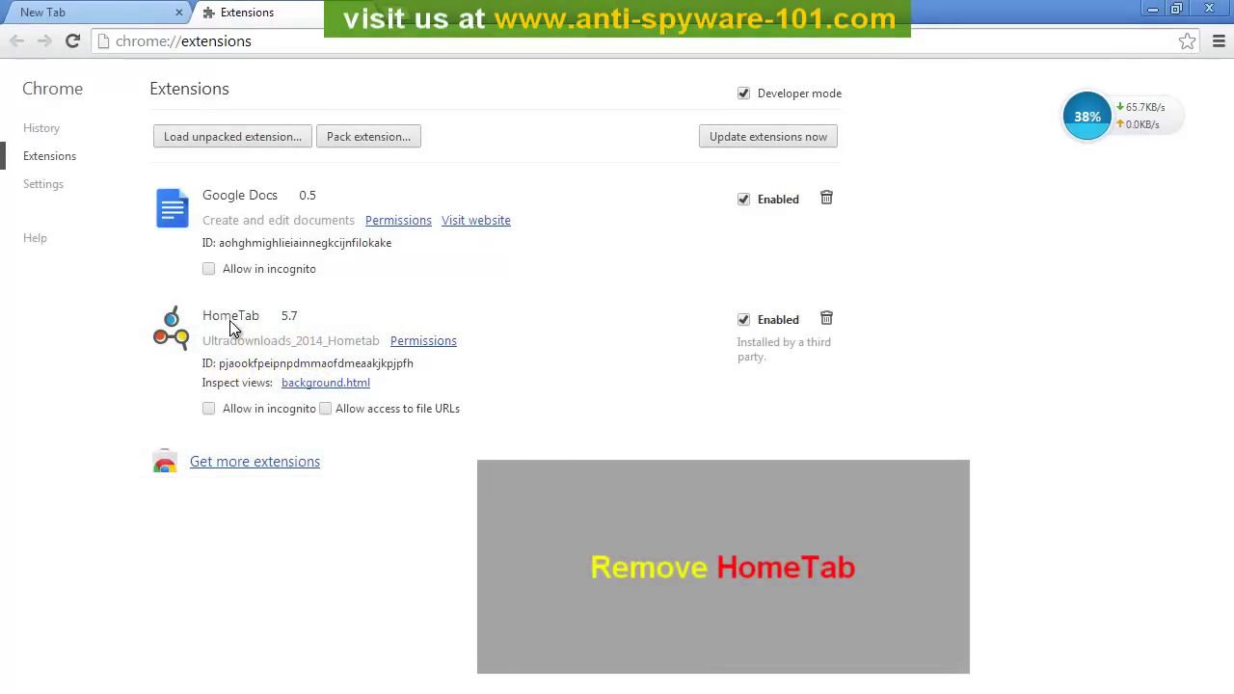
pyautogui.click(827, 321)
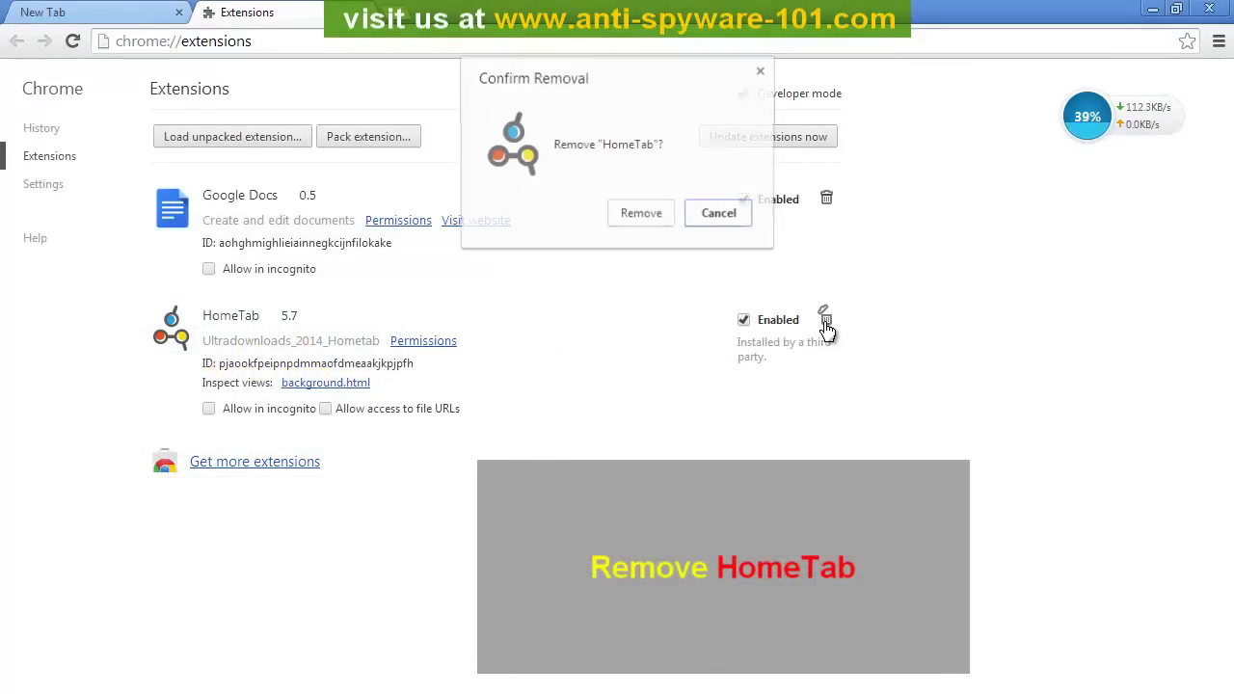
pyautogui.click(641, 214)
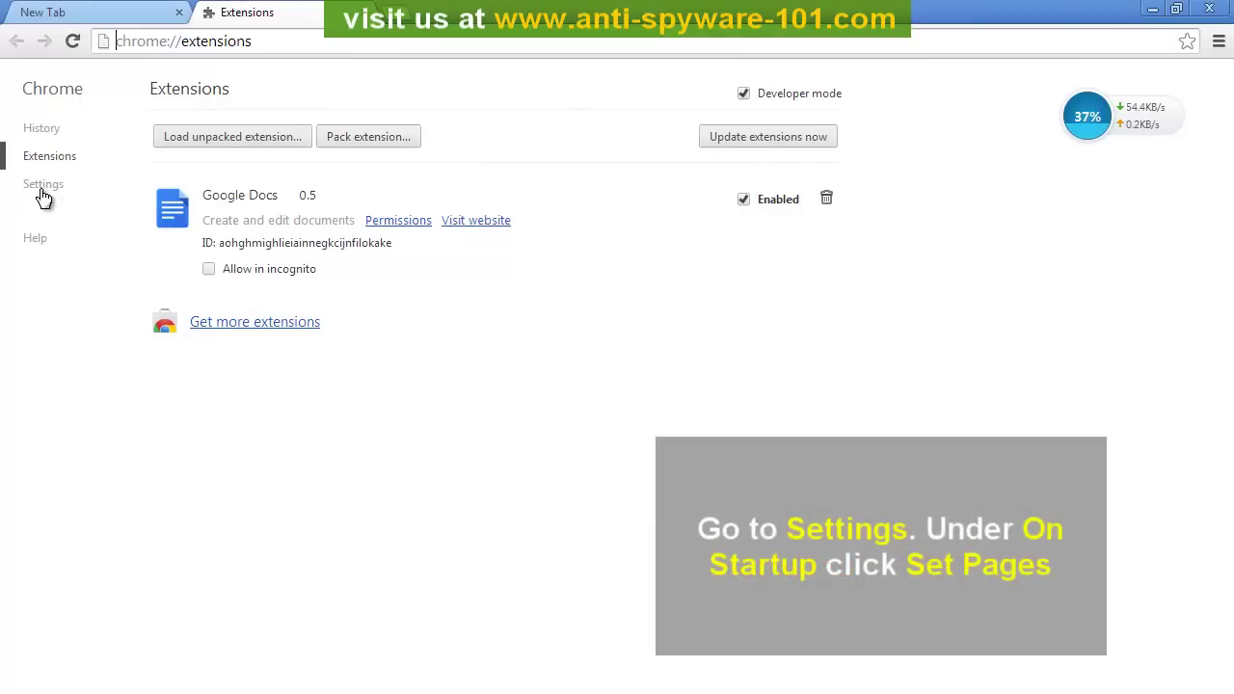
pyautogui.click(42, 187)
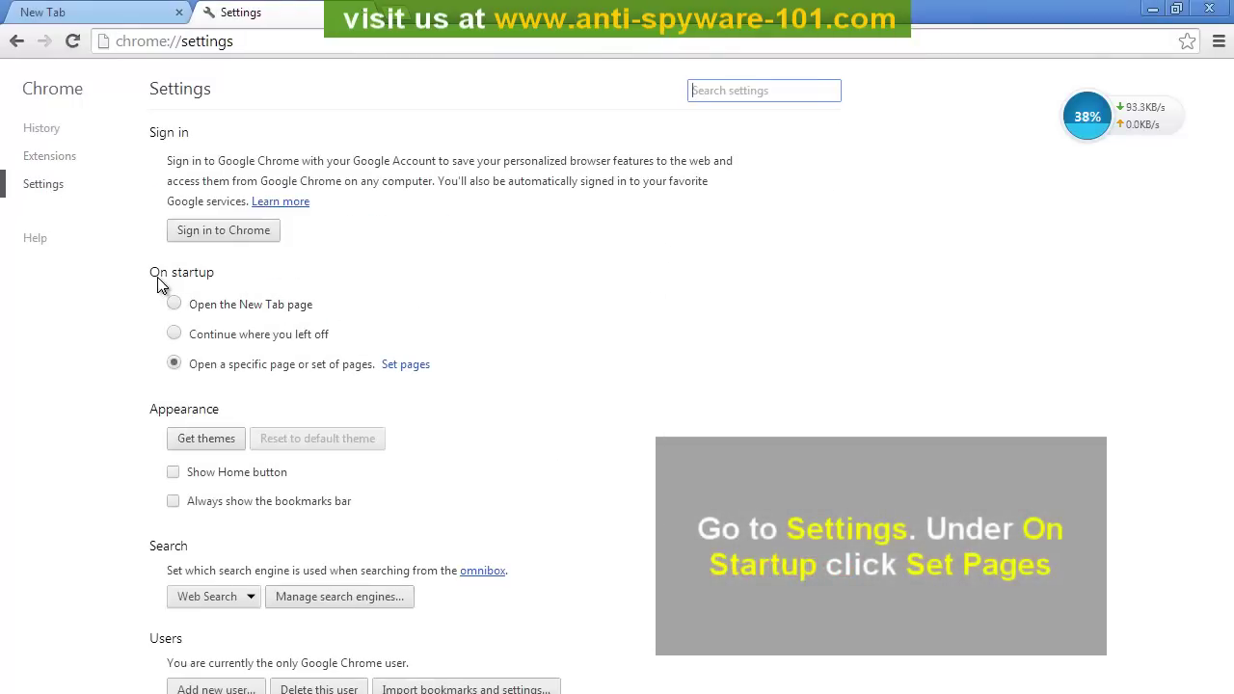
pyautogui.click(405, 366)
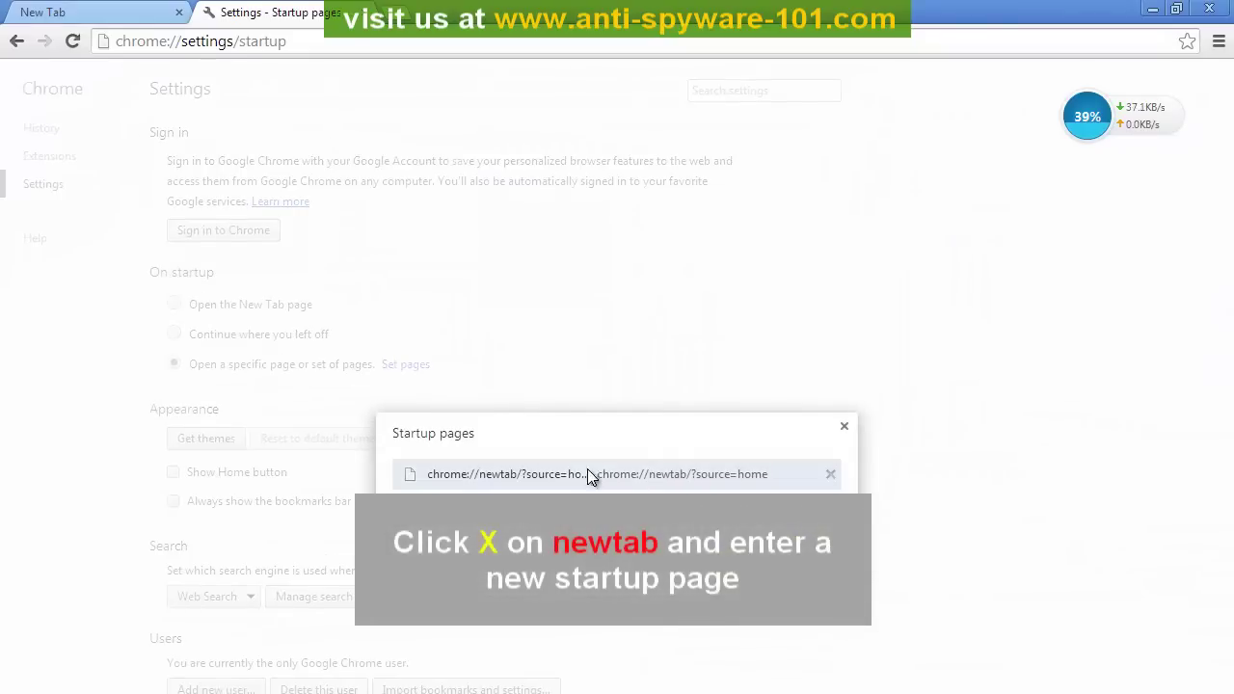
pyautogui.click(830, 475)
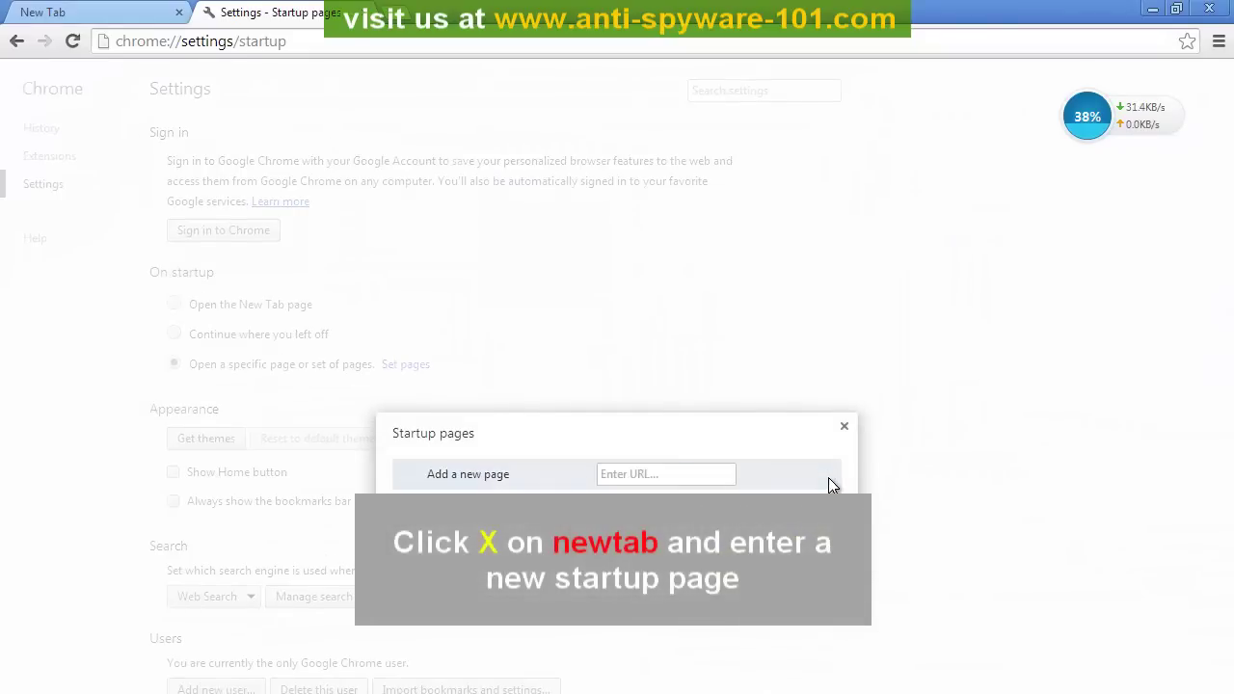
pyautogui.click(658, 474)
pyautogui.write('www.')
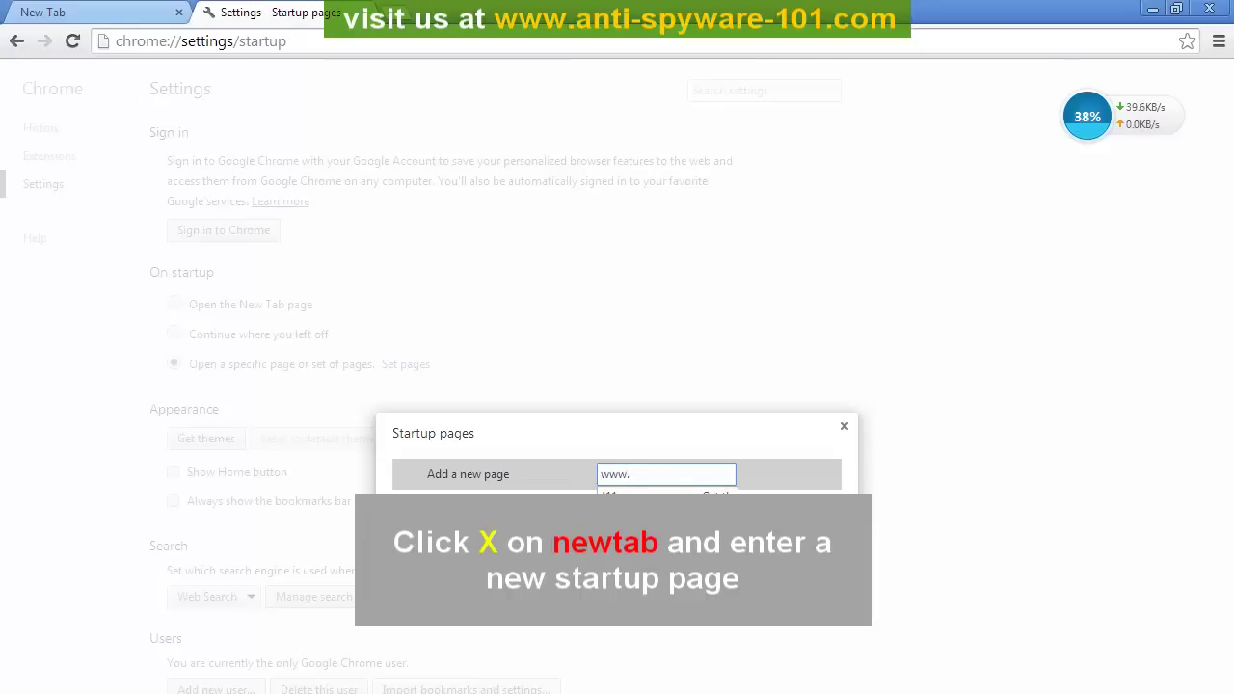
pyautogui.write('google.com')
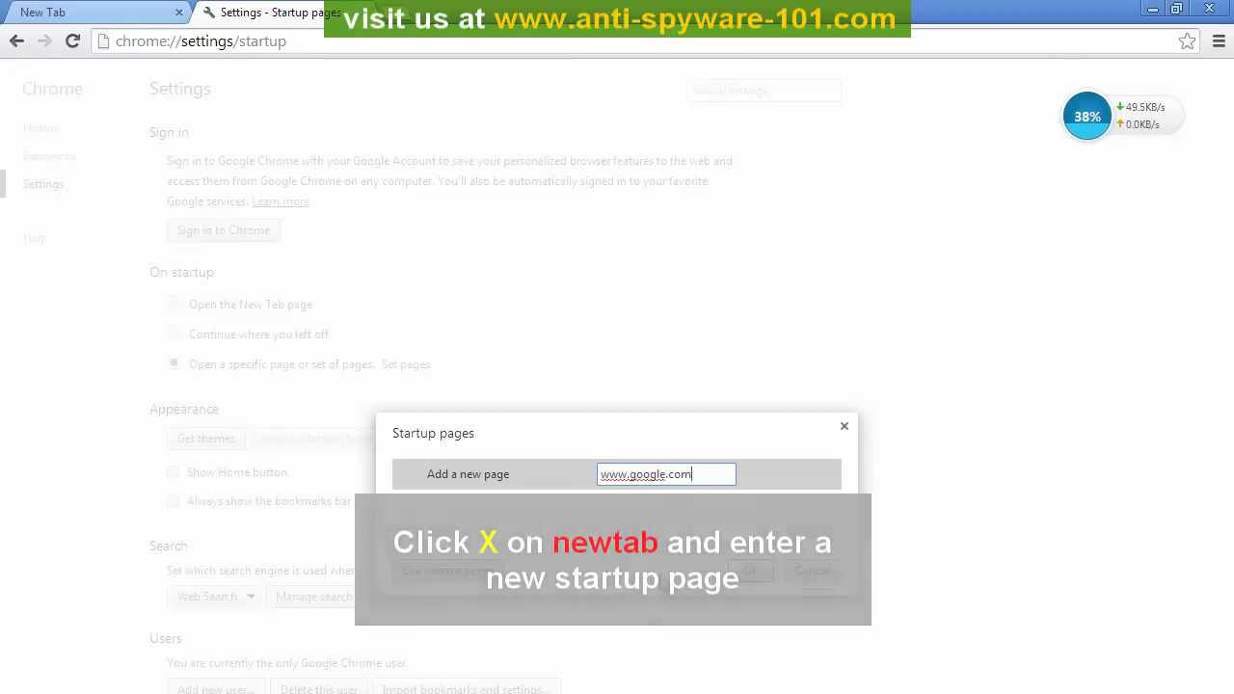
pyautogui.click(749, 577)
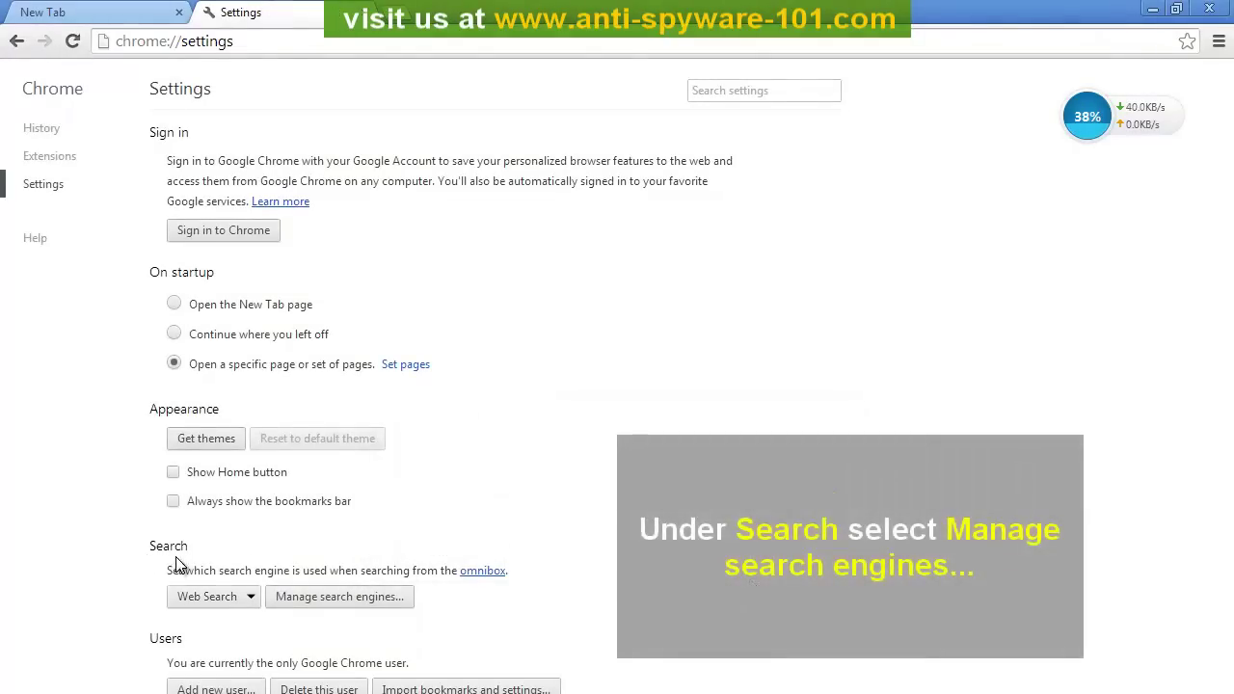
# - Make Google the default search engine and delete the Web Search engine (search.certified-toolbar.com) from Chrome's search engines
pyautogui.click(362, 605)
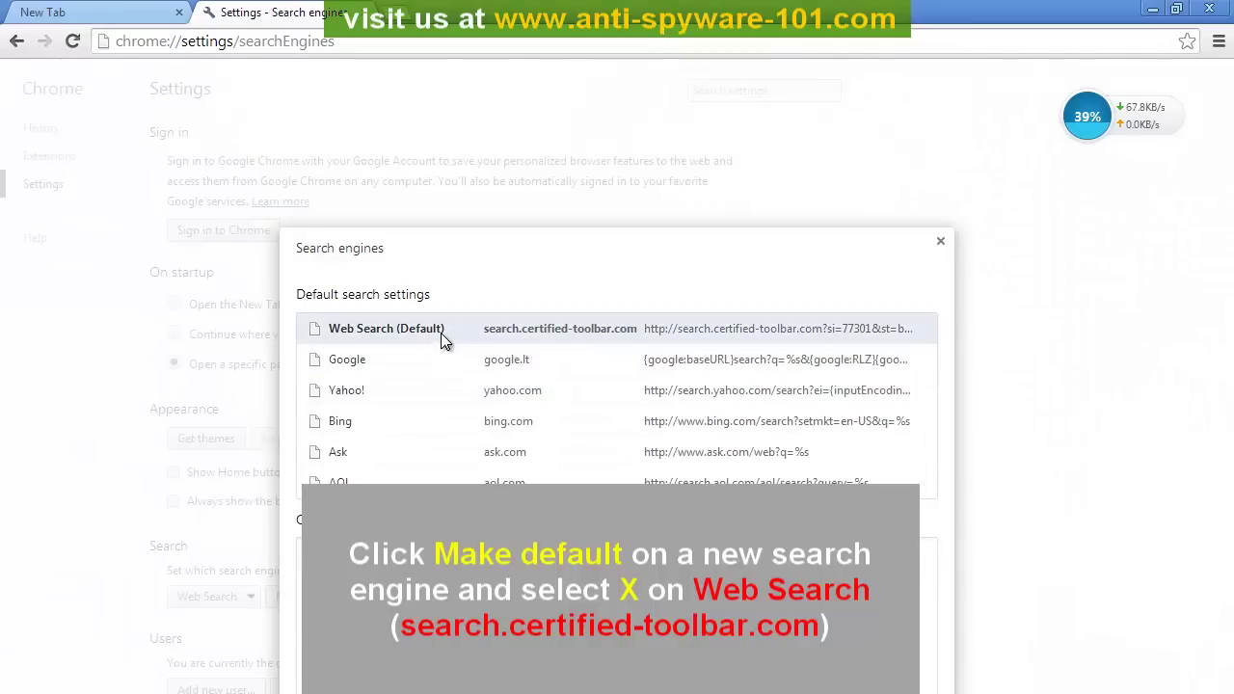
pyautogui.moveTo(390, 363)
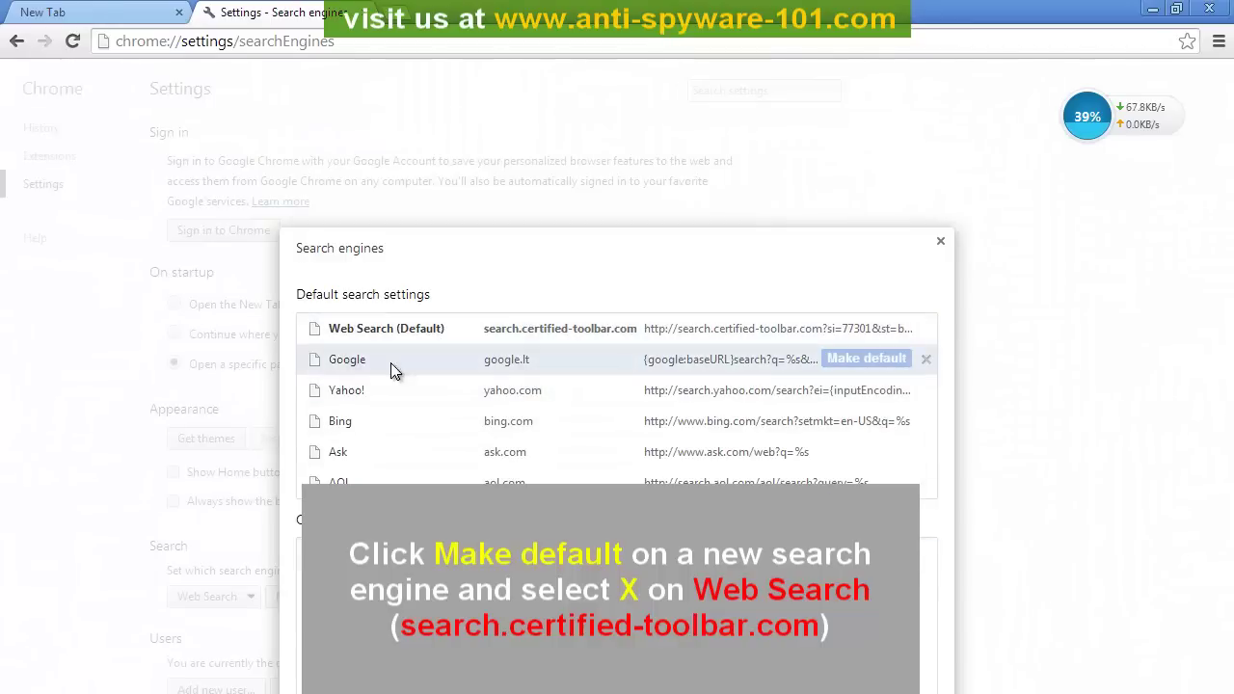
pyautogui.click(849, 361)
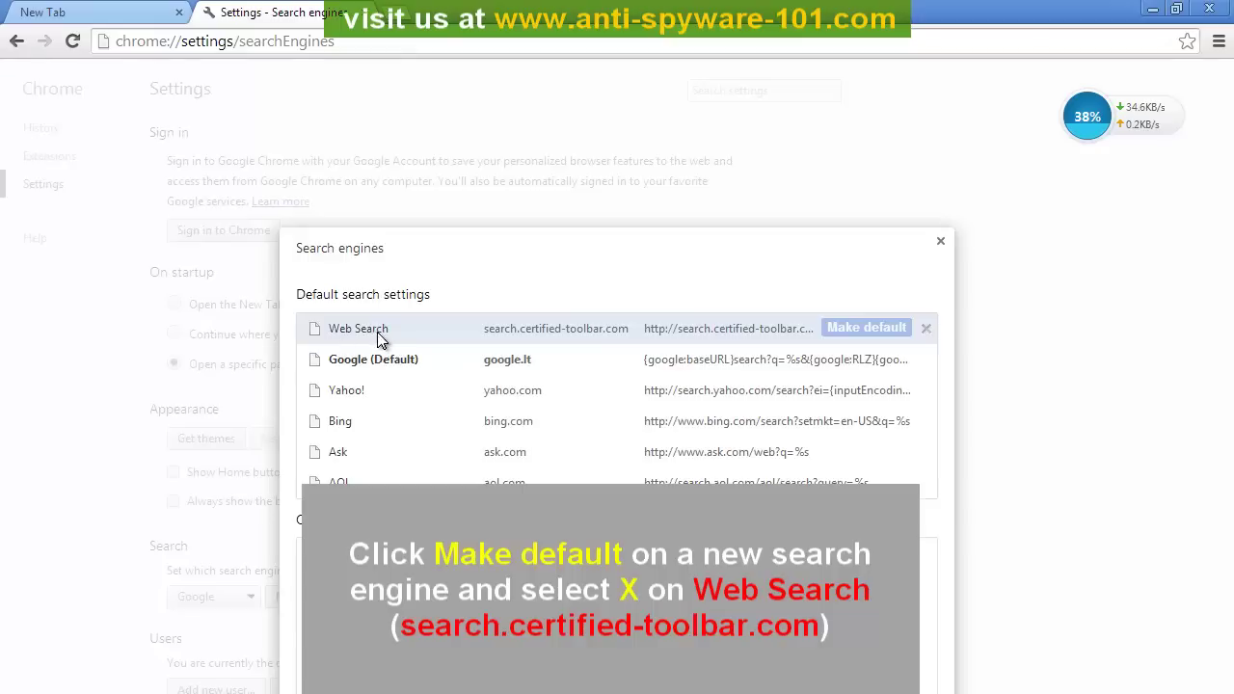
pyautogui.click(925, 332)
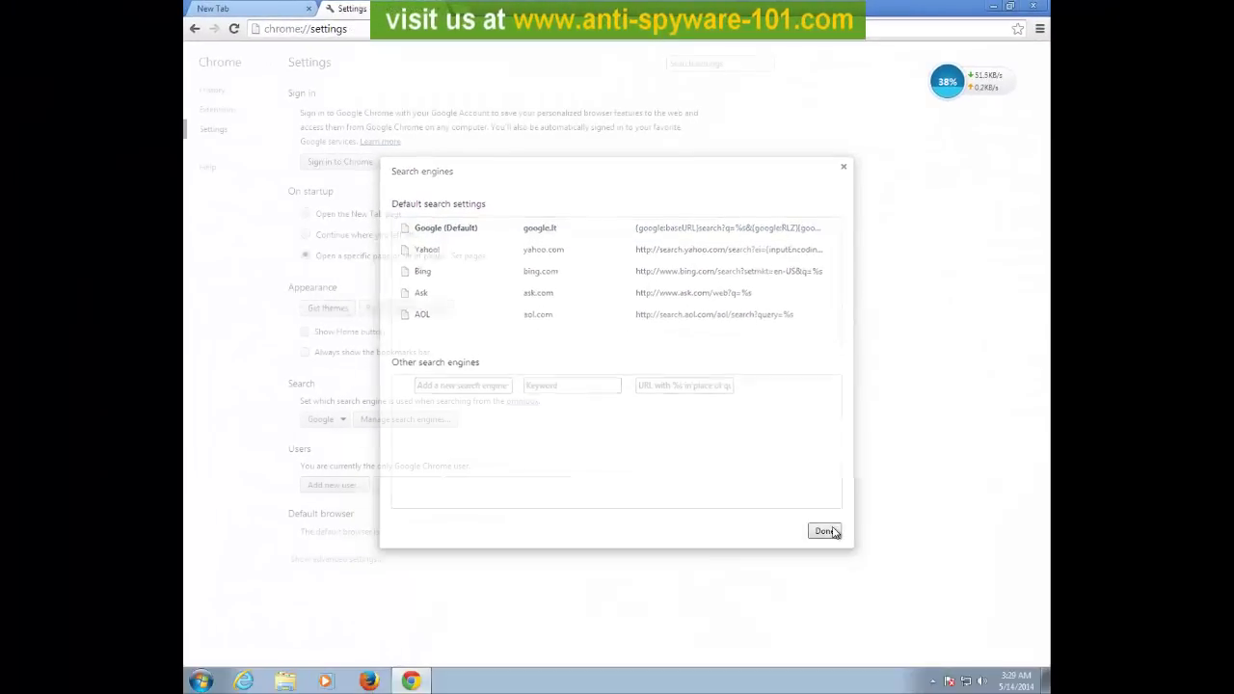
pyautogui.click(829, 531)
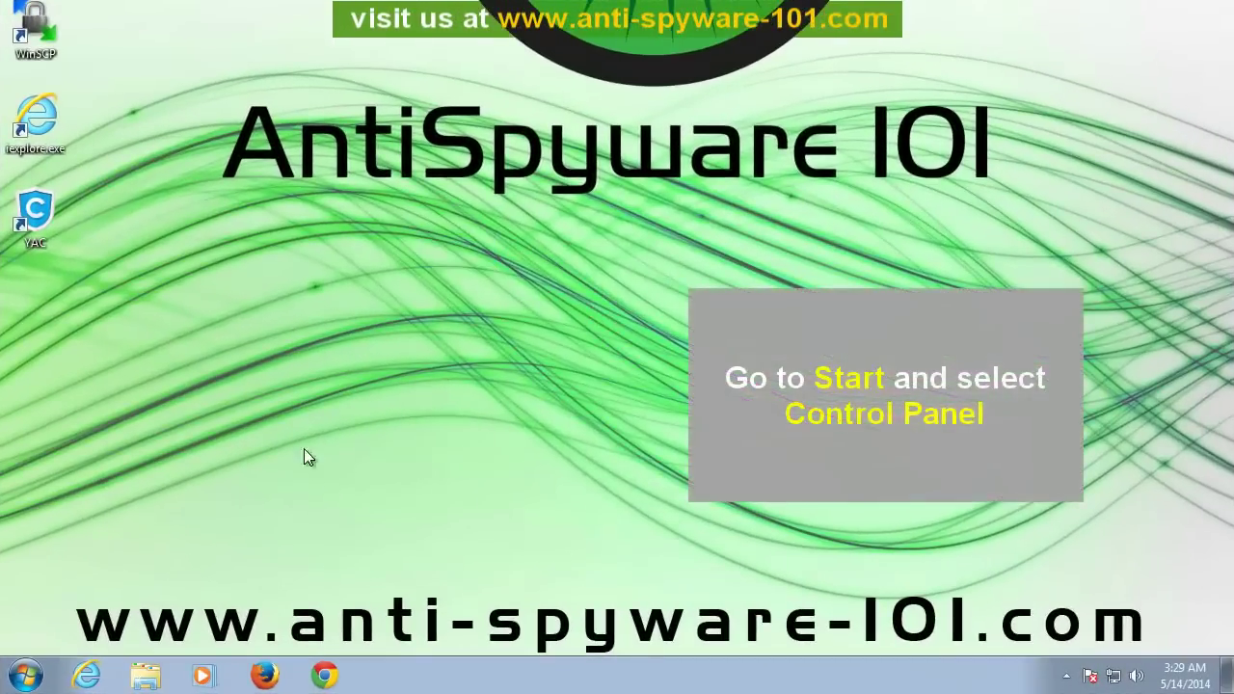
# - Open the Windows Control Panel's list of installed programs for uninstalling
pyautogui.click(29, 677)
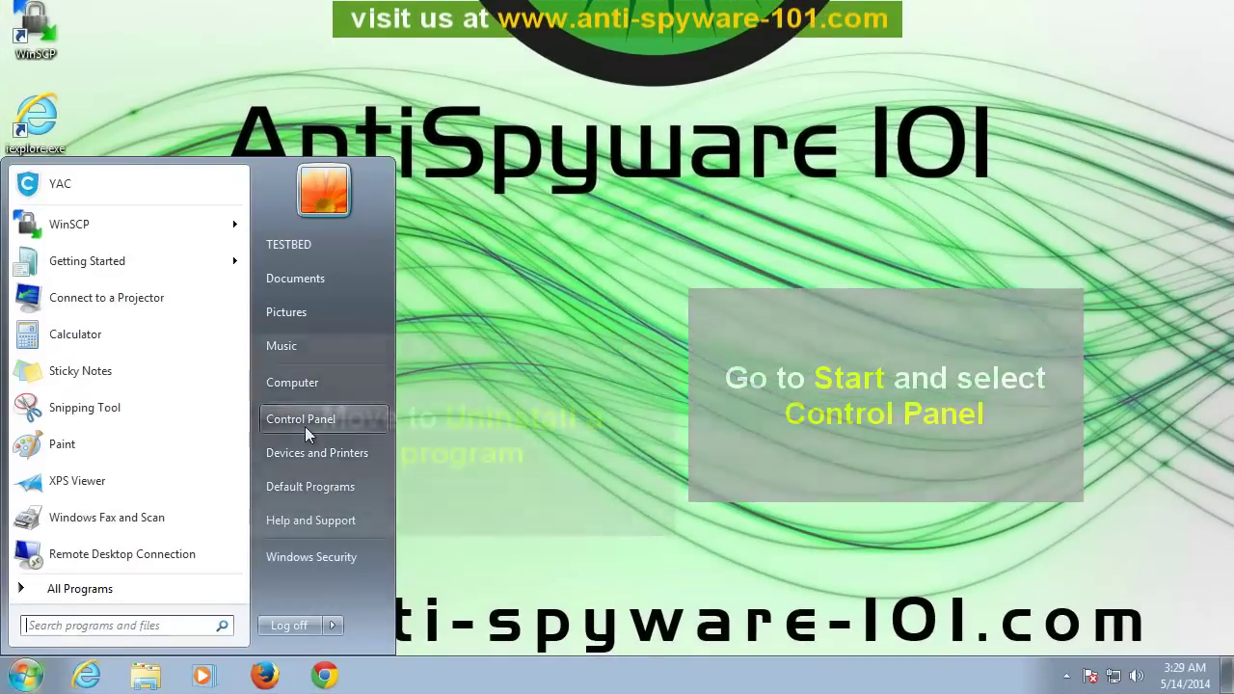
pyautogui.click(305, 426)
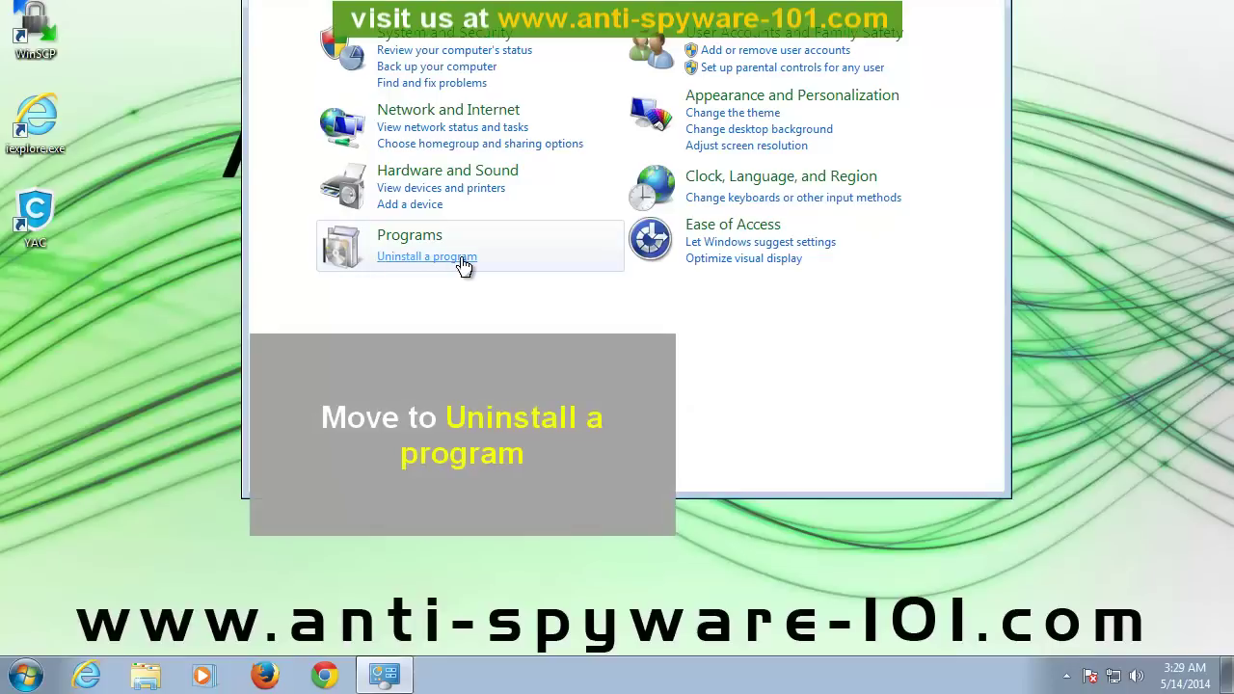
pyautogui.click(461, 258)
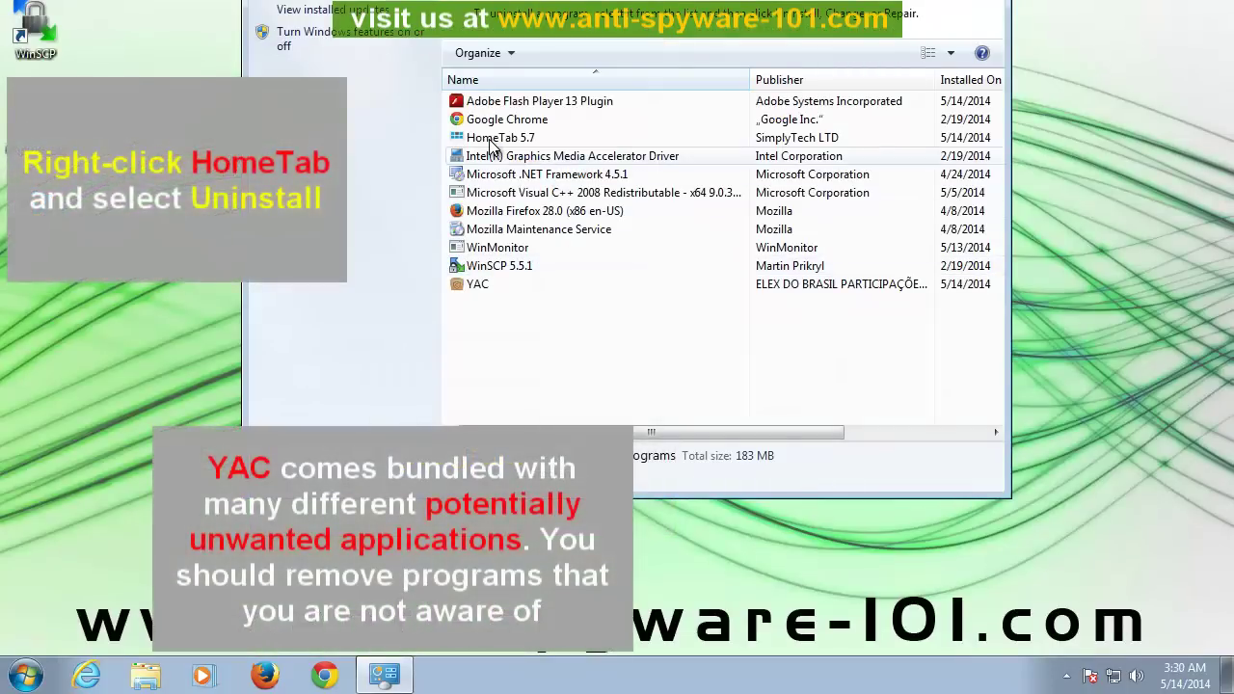
# - Uninstall HomeTab 5.7, choosing to restore the browser's previous search settings
pyautogui.rightClick(486, 143)
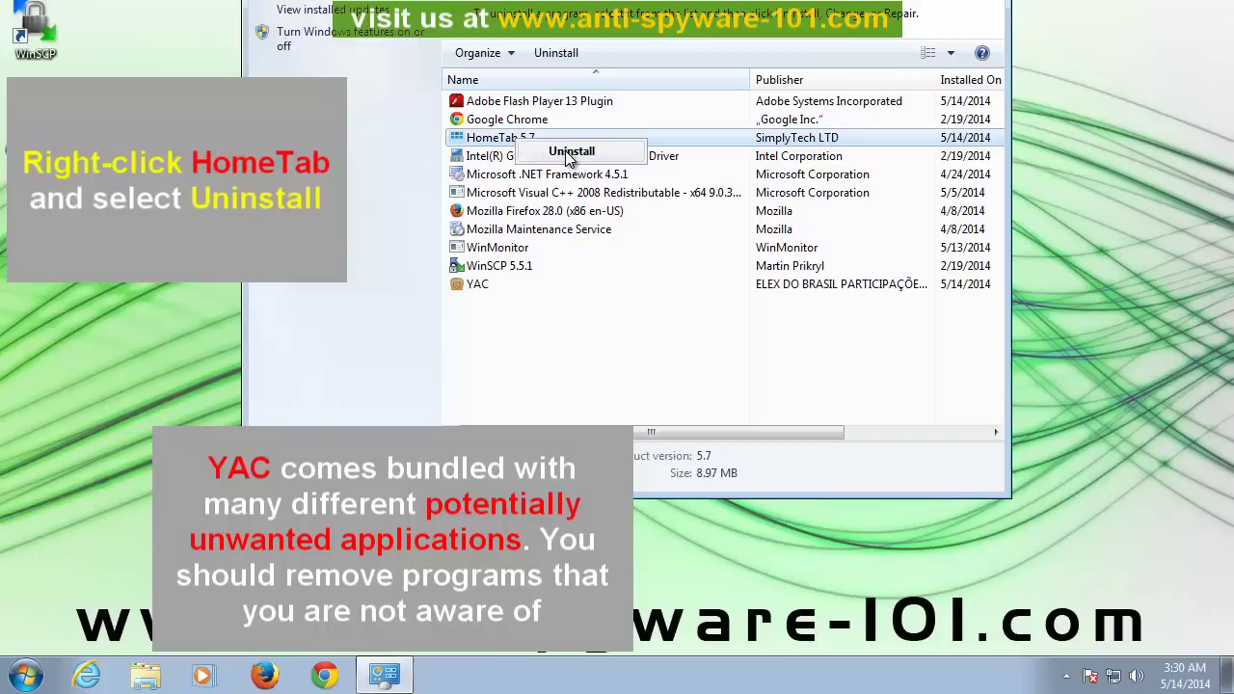
pyautogui.click(567, 154)
pyautogui.click(701, 258)
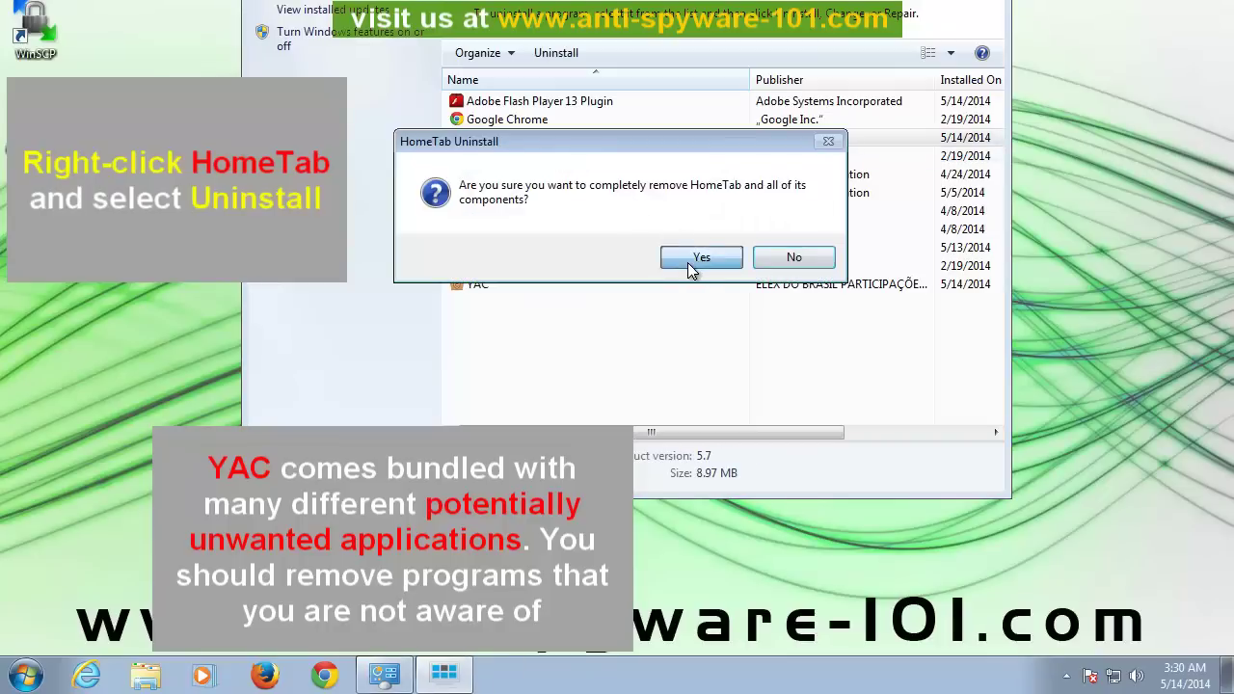
pyautogui.click(435, 182)
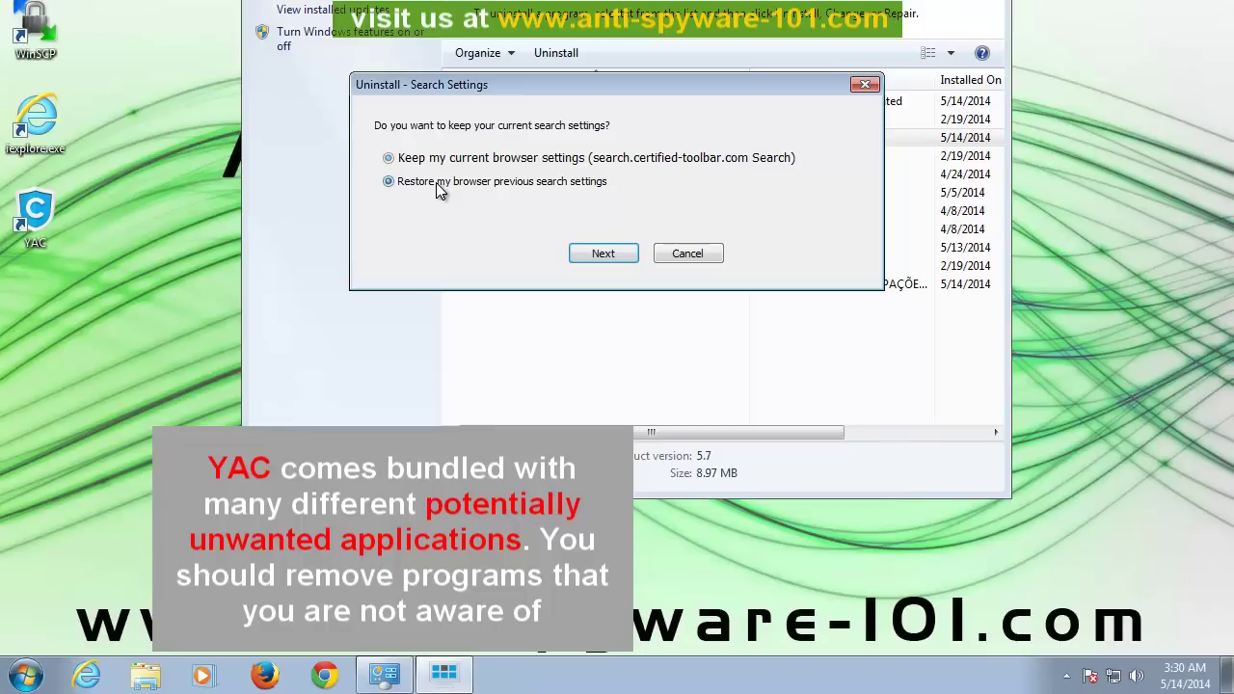
pyautogui.click(591, 256)
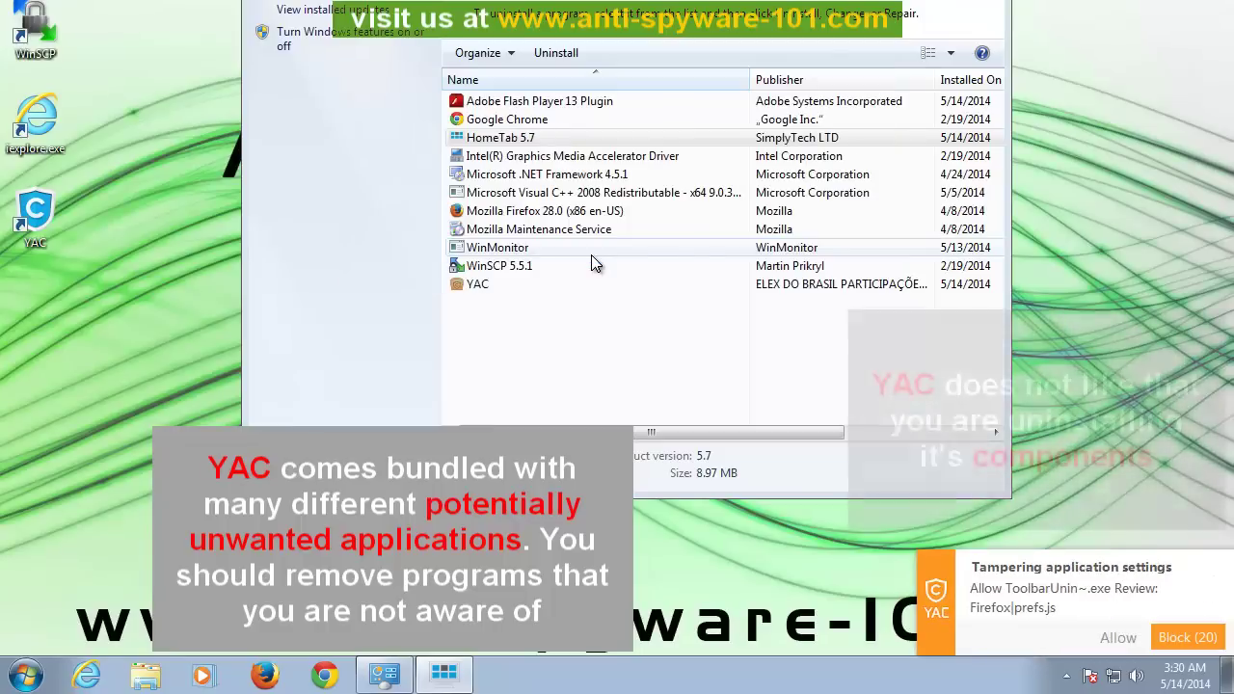
# - Allow the uninstaller's change to Firefox prefs.js and finish the HomeTab removal, closing its goodbye page
pyautogui.click(1118, 638)
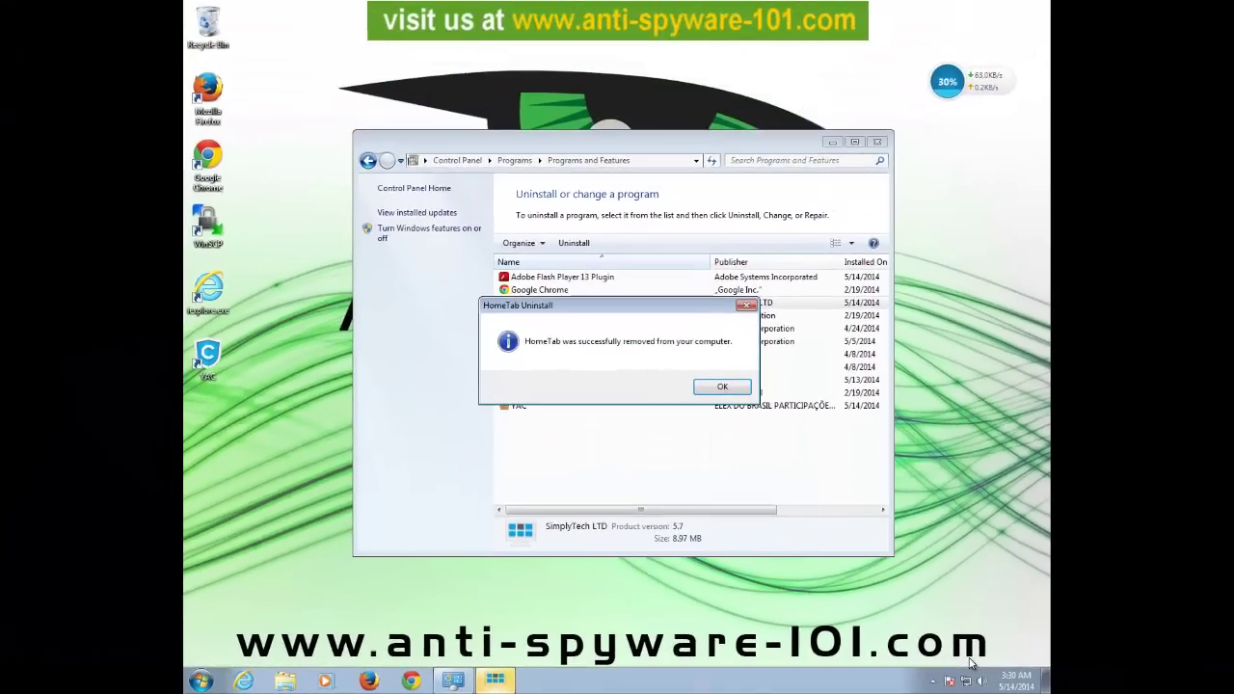
pyautogui.click(702, 390)
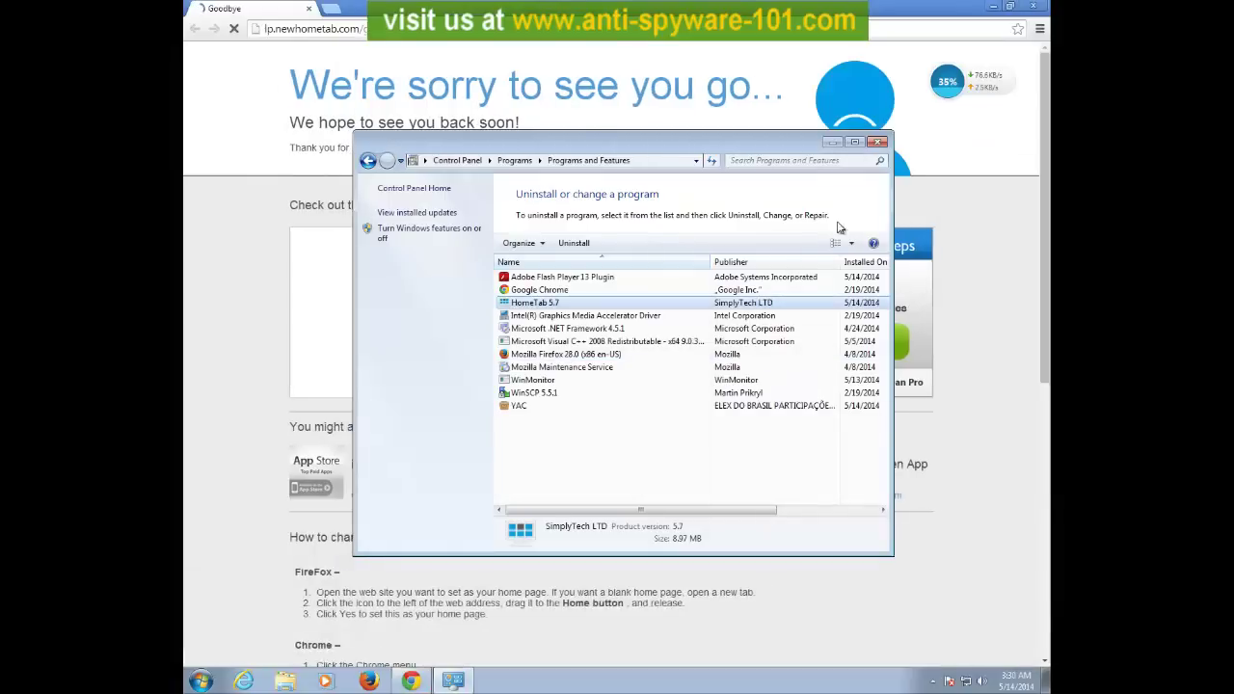
pyautogui.click(1030, 8)
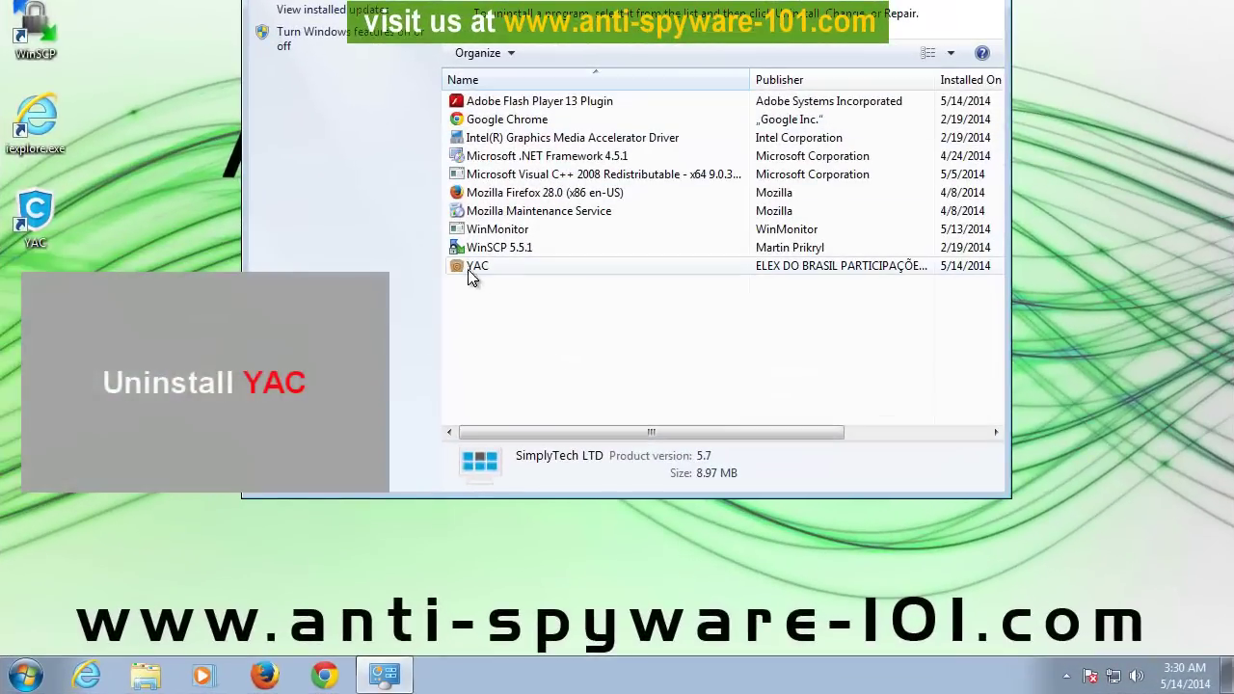
# - Uninstall YAC through its Heartless uninstall option, giving Other reasons as the reason for leaving
pyautogui.rightClick(485, 271)
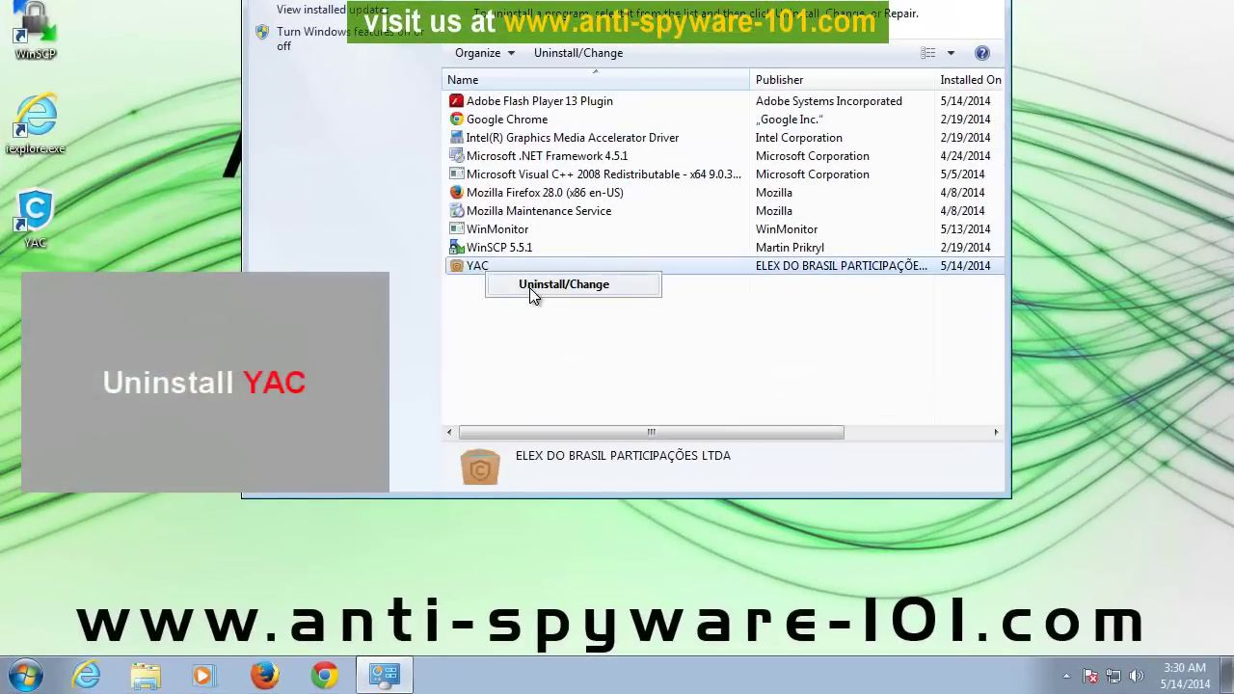
pyautogui.click(532, 287)
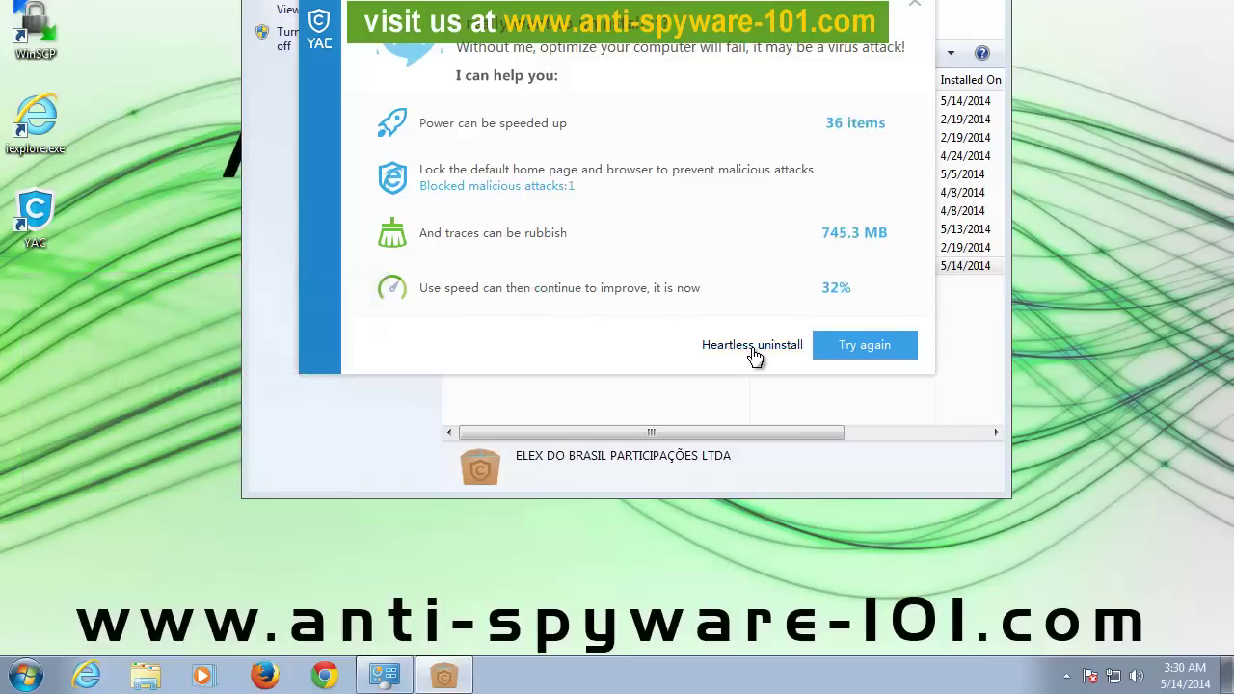
pyautogui.click(750, 349)
pyautogui.click(383, 216)
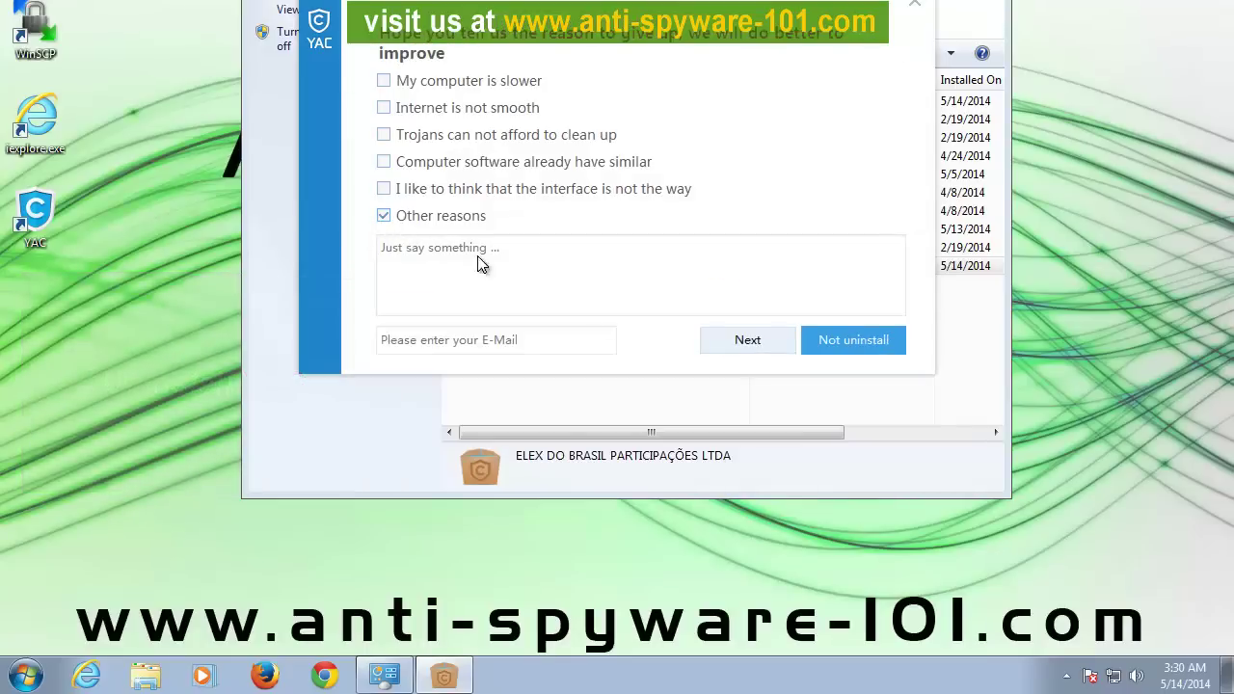
pyautogui.click(718, 340)
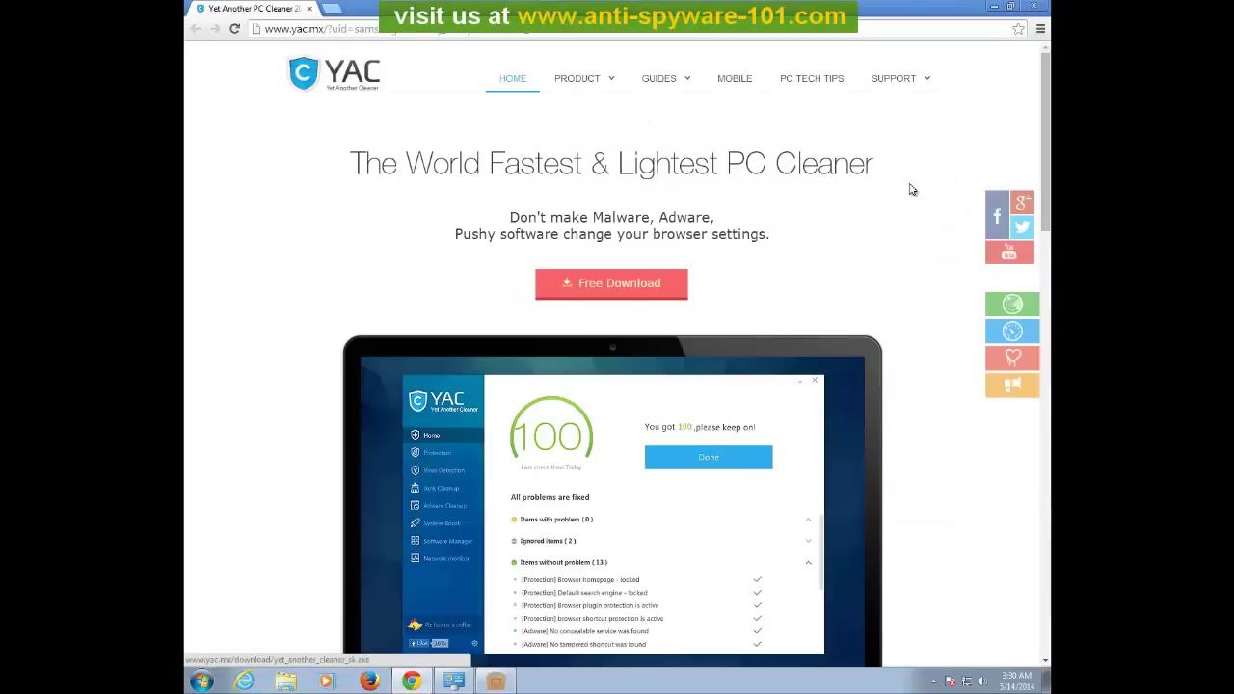
# - Close the YAC website, the YAC uninstaller and the Programs and Features window
pyautogui.click(1033, 5)
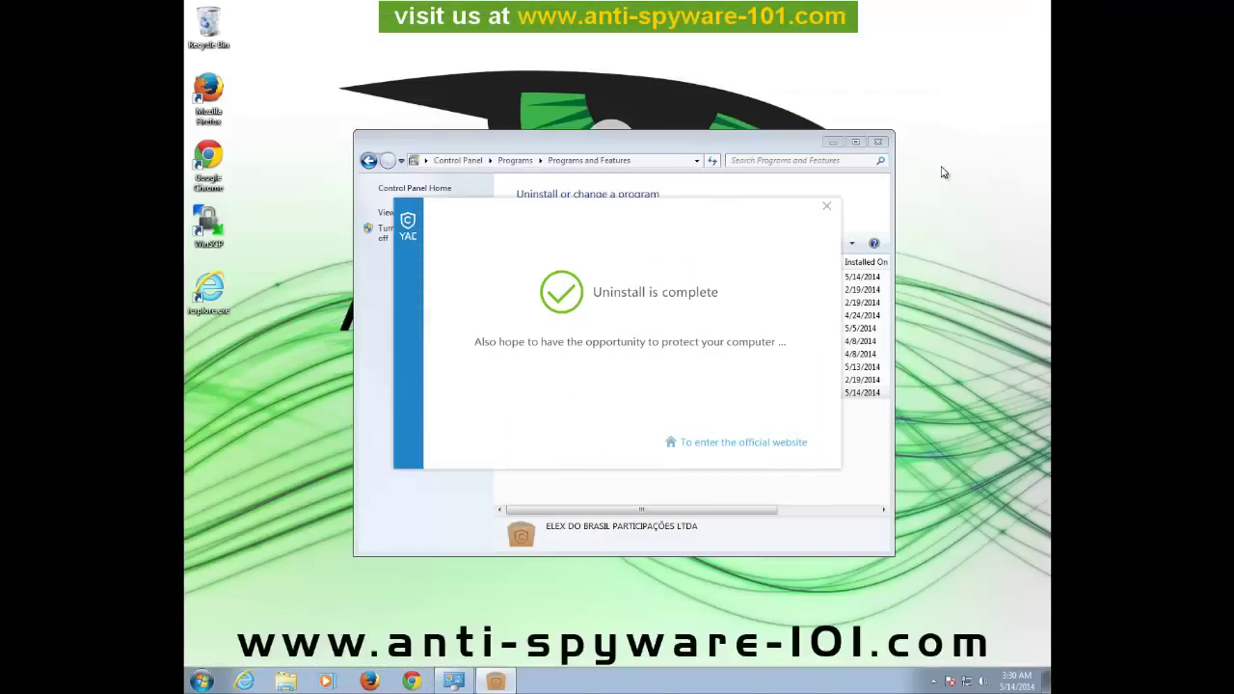
pyautogui.click(826, 206)
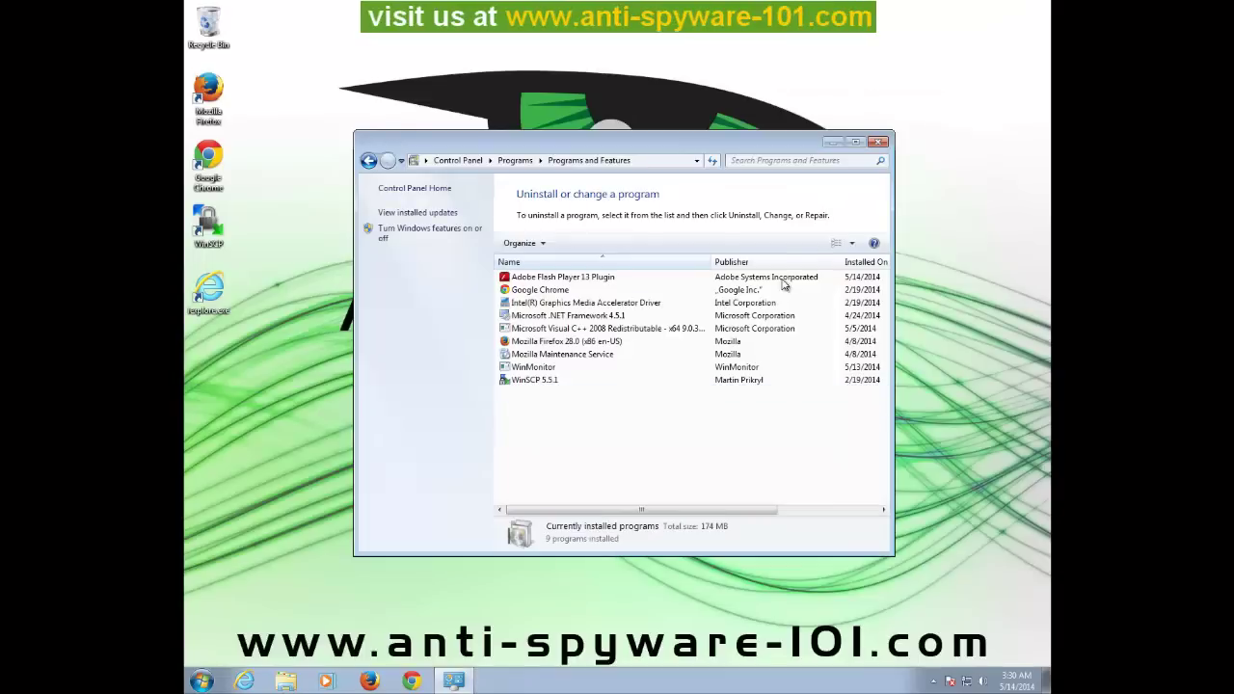
pyautogui.click(878, 142)
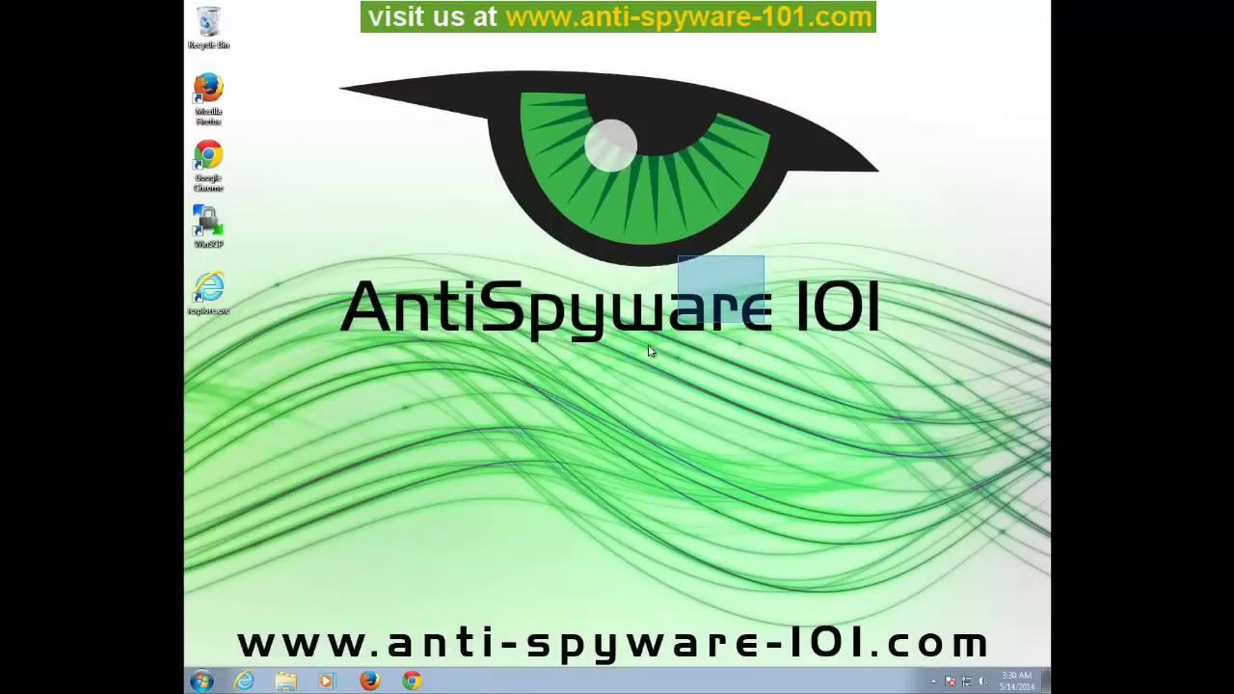
# - Open Google Chrome to check its start page, and close it again
pyautogui.doubleClick(208, 162)
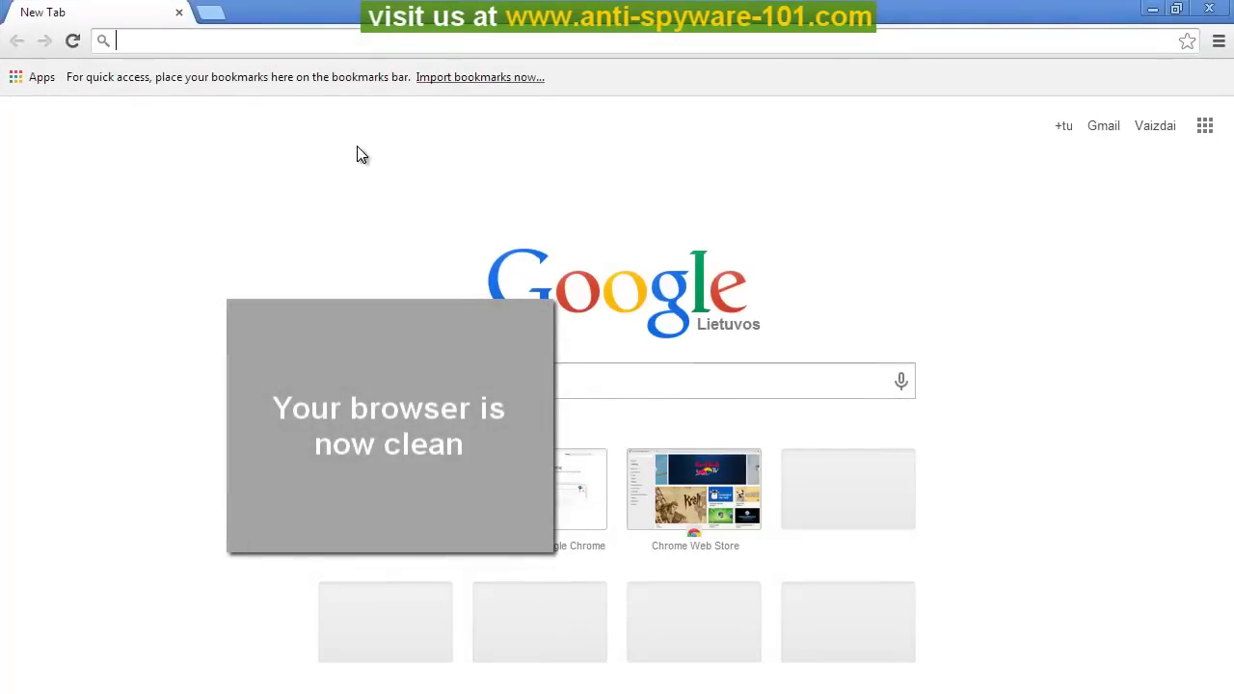
pyautogui.click(1209, 8)
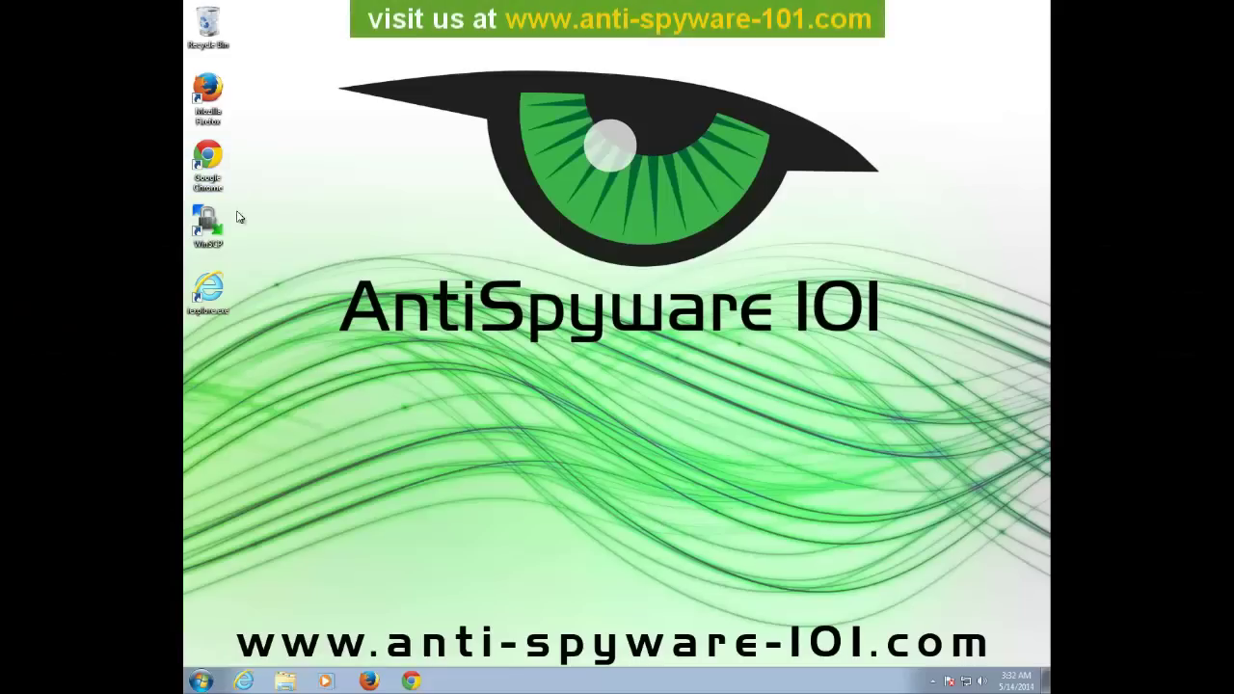
pyautogui.doubleClick(207, 157)
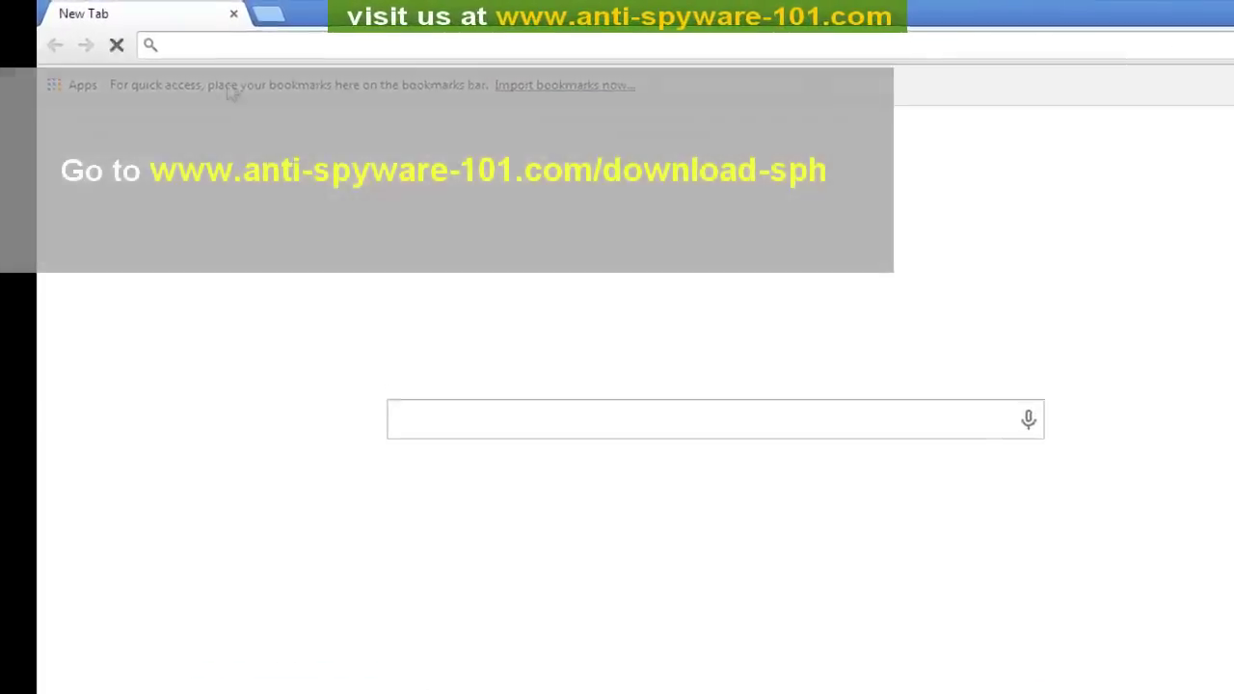
pyautogui.write('www')
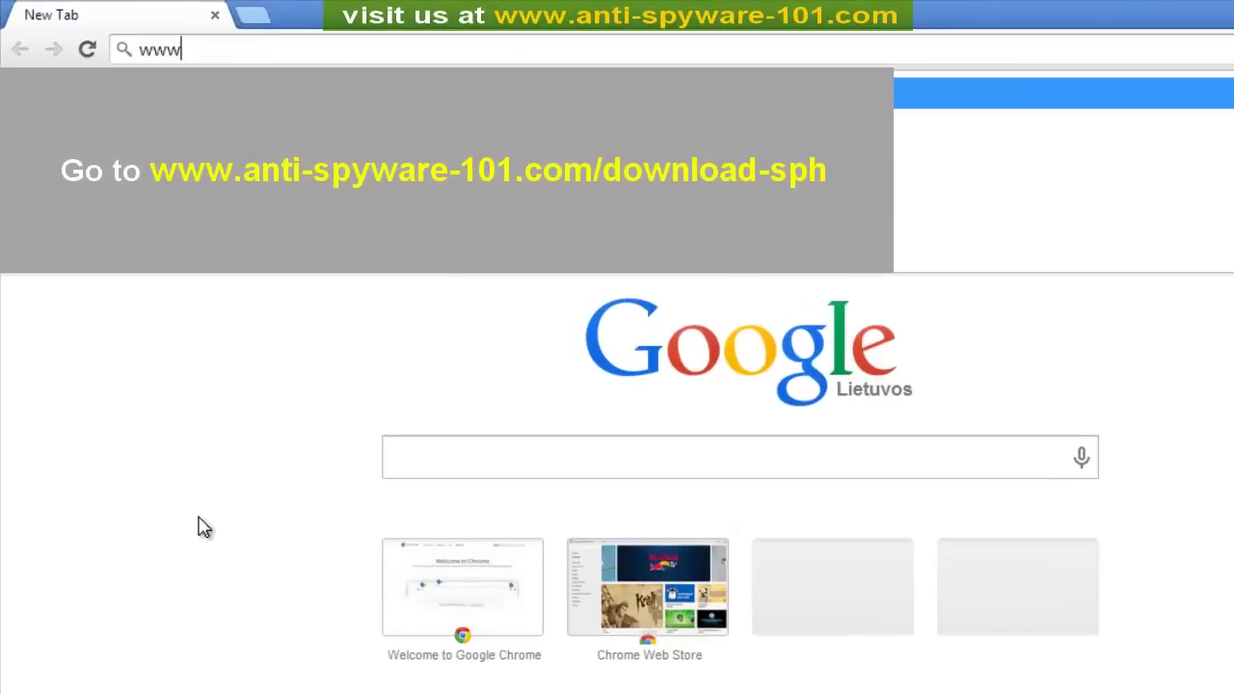
pyautogui.write('.anti-spyware-101')
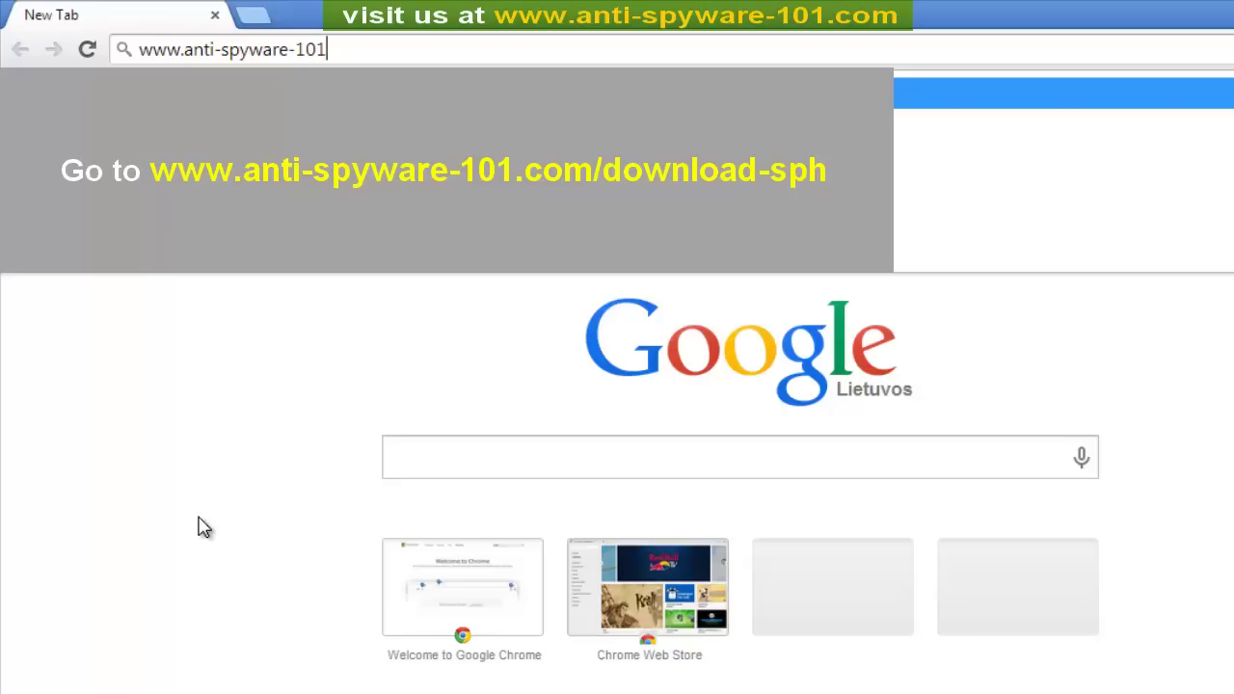
pyautogui.write('.com/download-sph')
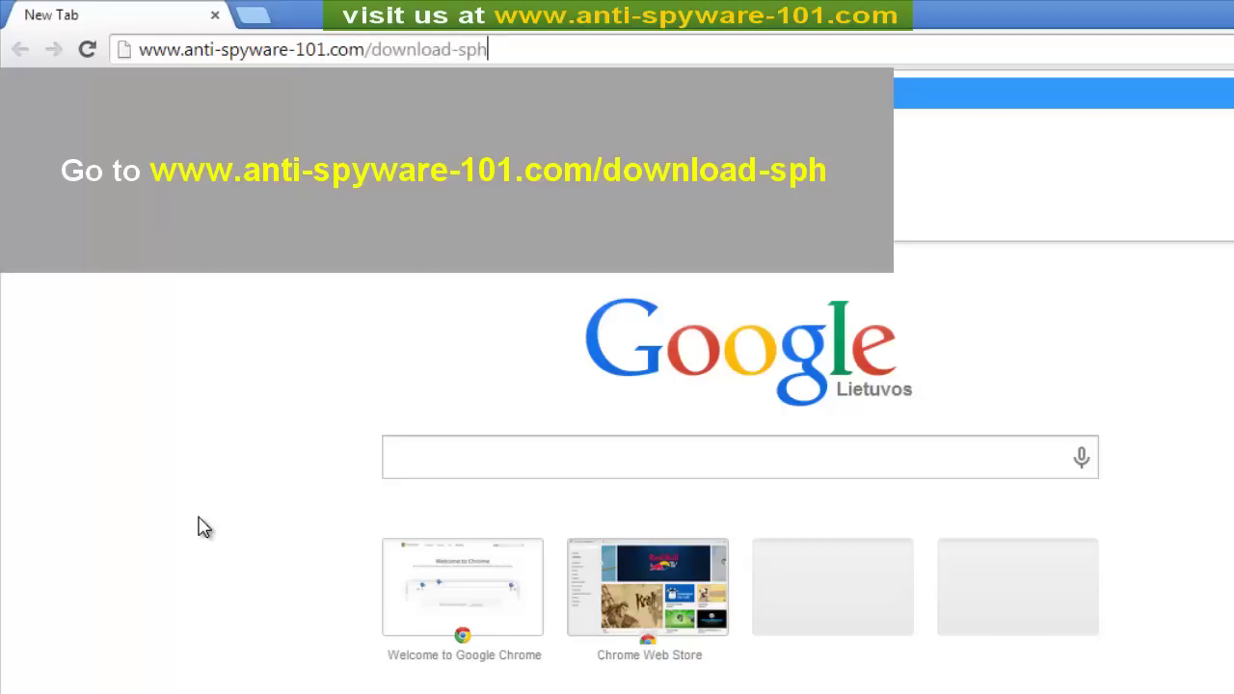
pyautogui.press('Return')
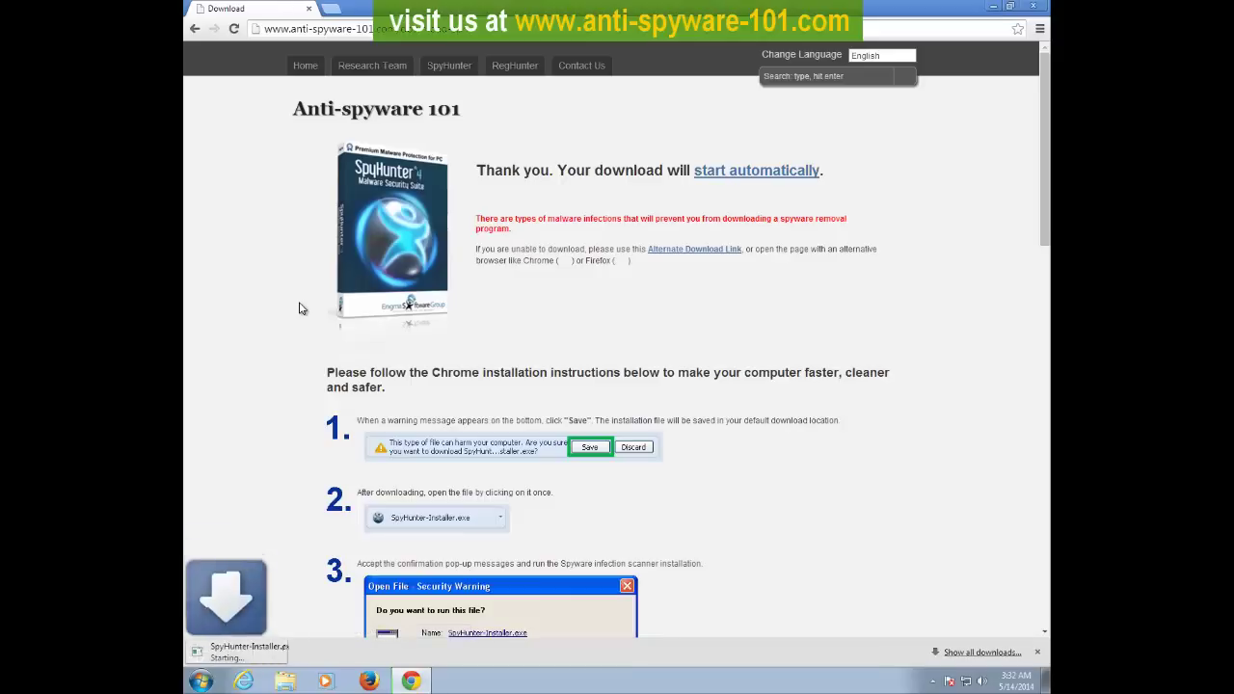
# - Run the downloaded SpyHunter installer, allow it to make changes to the computer, and close the browser
pyautogui.click(274, 648)
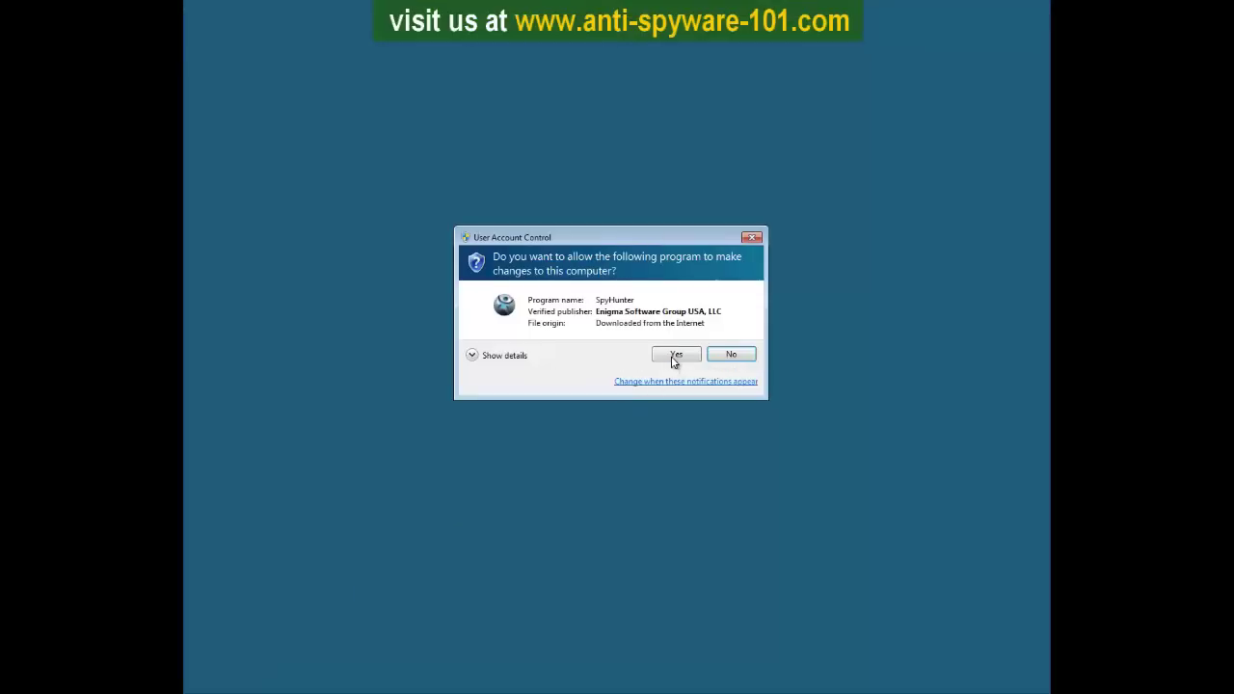
pyautogui.click(675, 356)
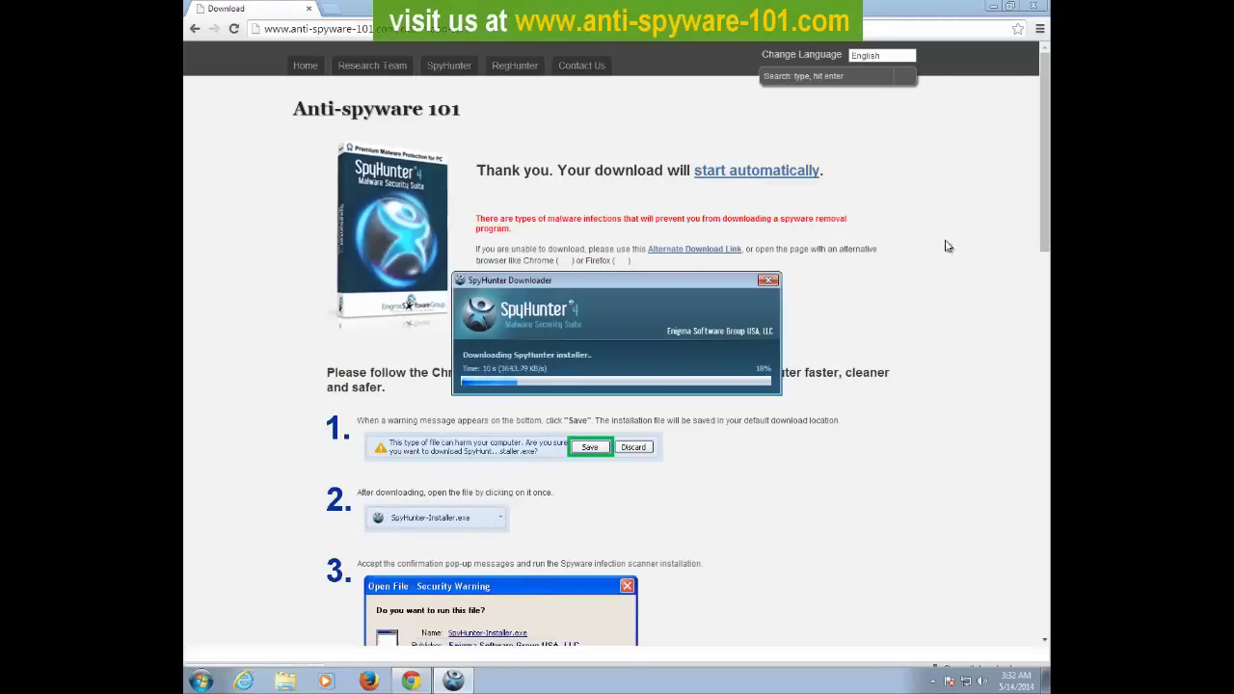
pyautogui.click(1028, 10)
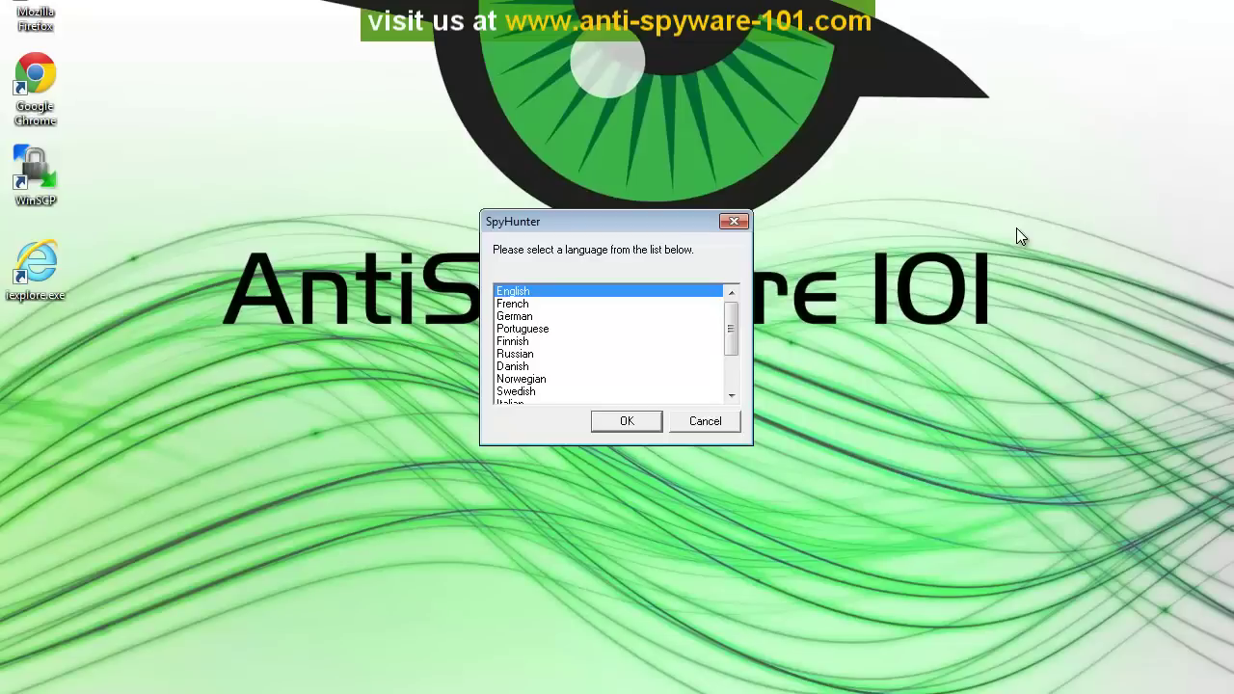
# - Install SpyHunter in English, accepting the license agreement, and finish the setup
pyautogui.click(644, 423)
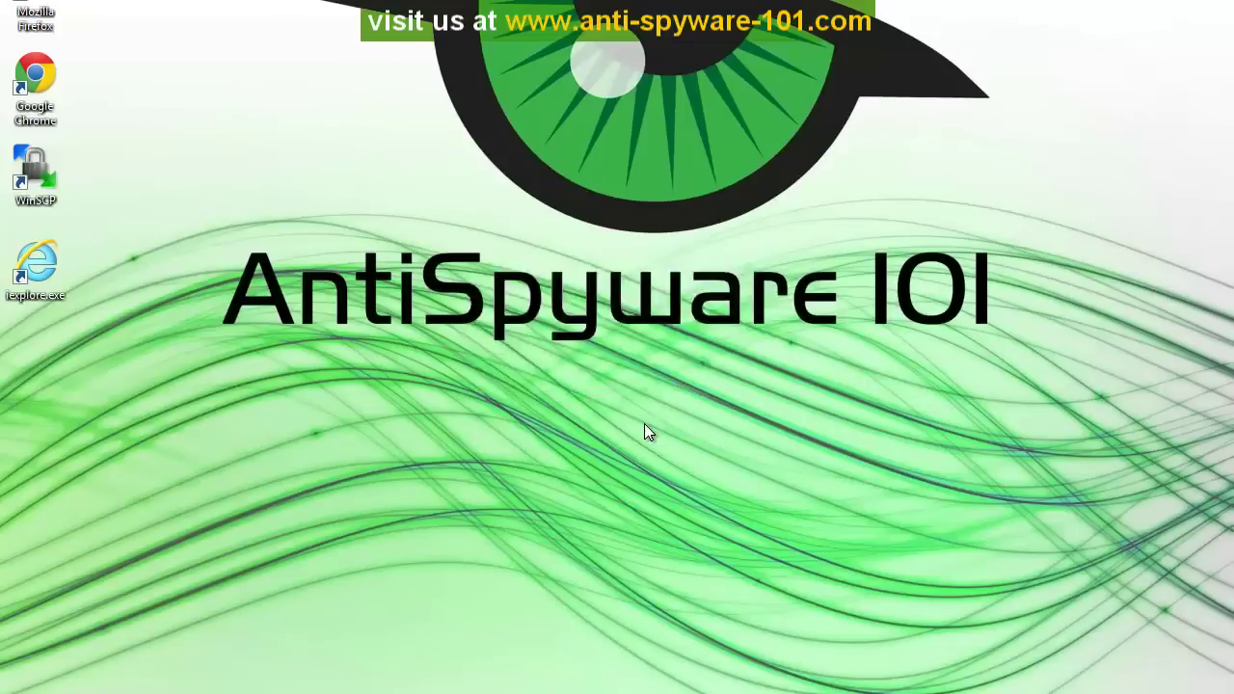
pyautogui.click(591, 437)
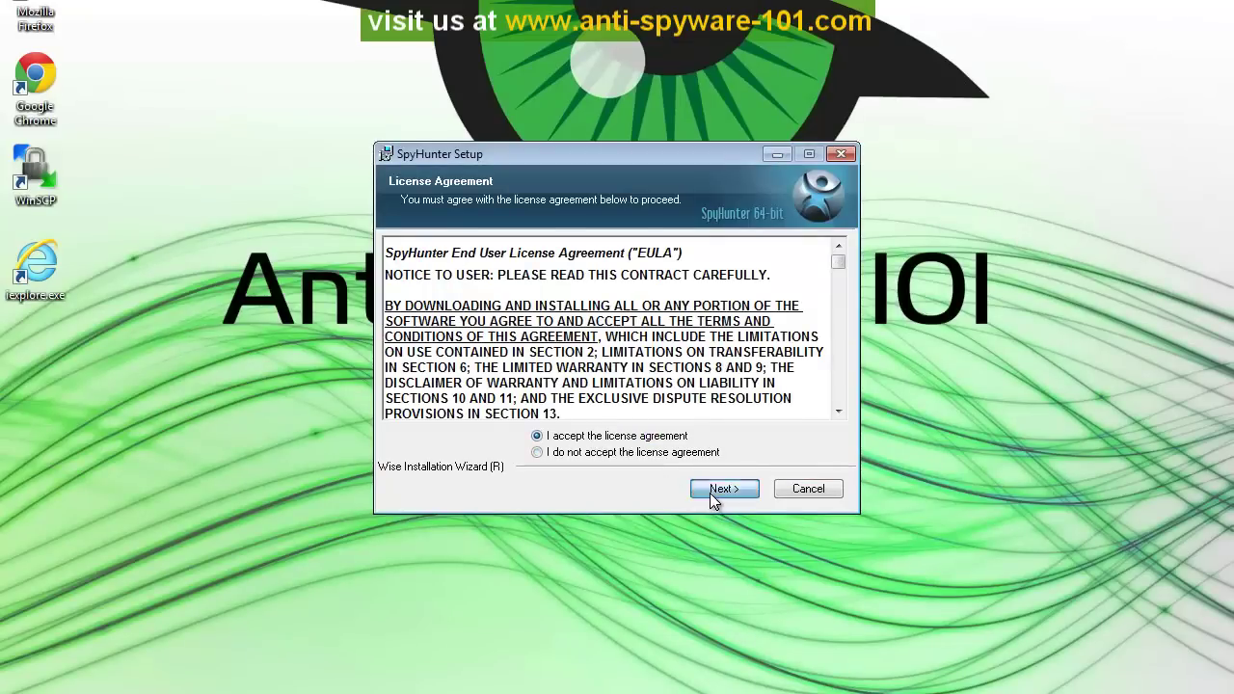
pyautogui.click(714, 493)
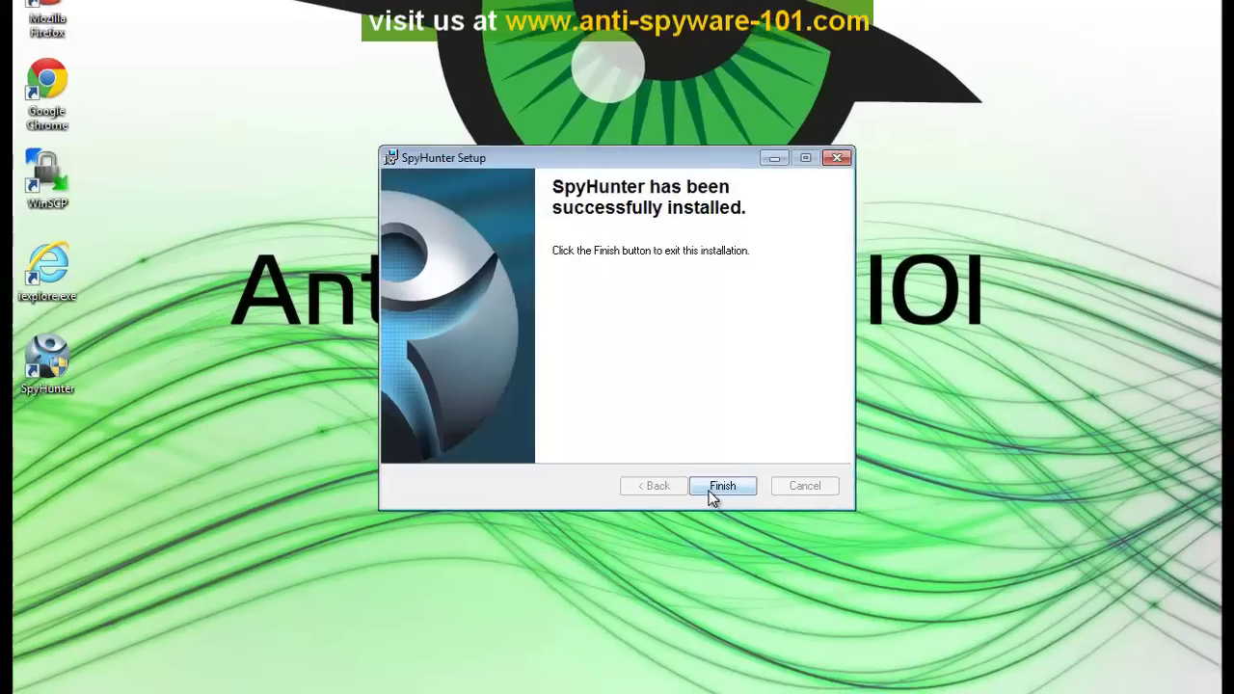
pyautogui.click(724, 489)
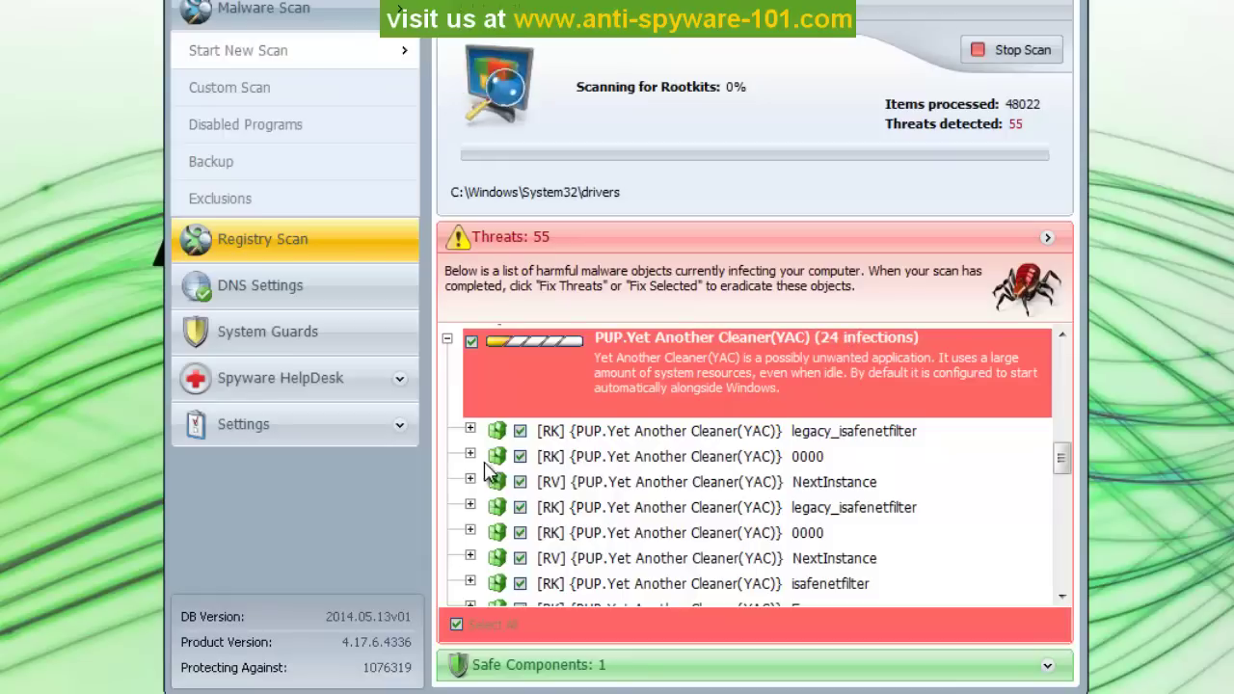
# - Examine the registry paths of the two legacy_isafenetfilter entries under PUP.Yet Another Cleaner(YAC) in the malware scan's threat list
pyautogui.click(470, 431)
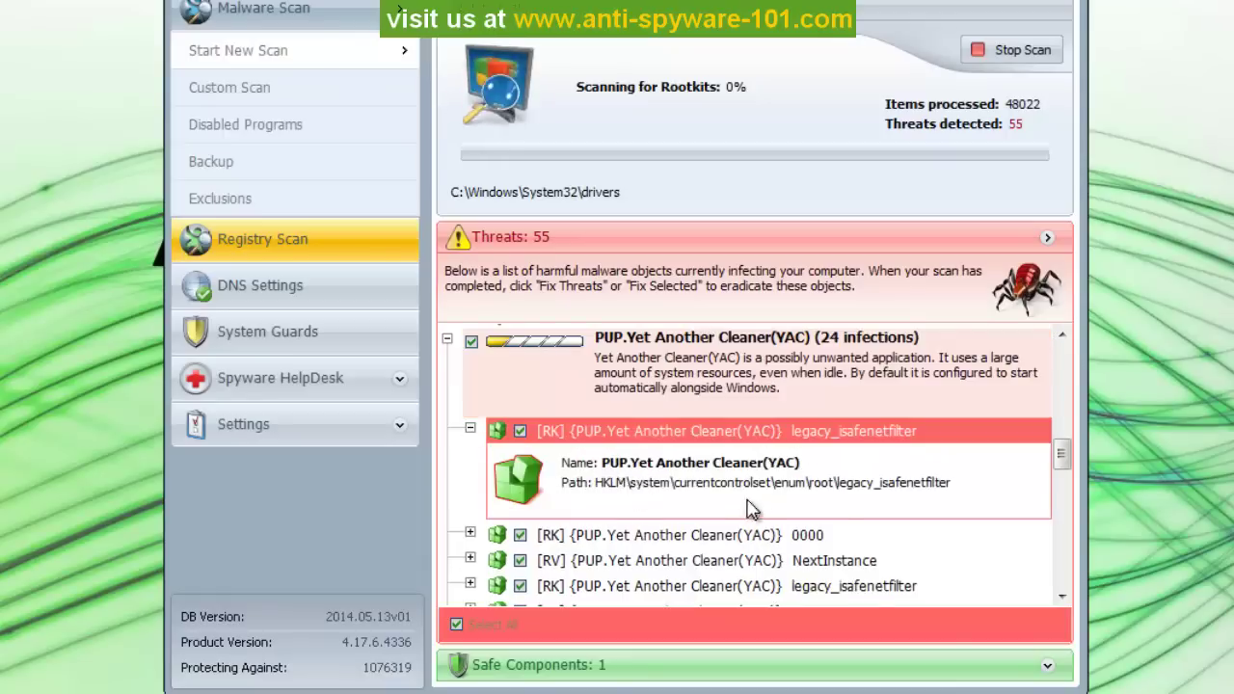
pyautogui.scroll(-1, 633, 530)
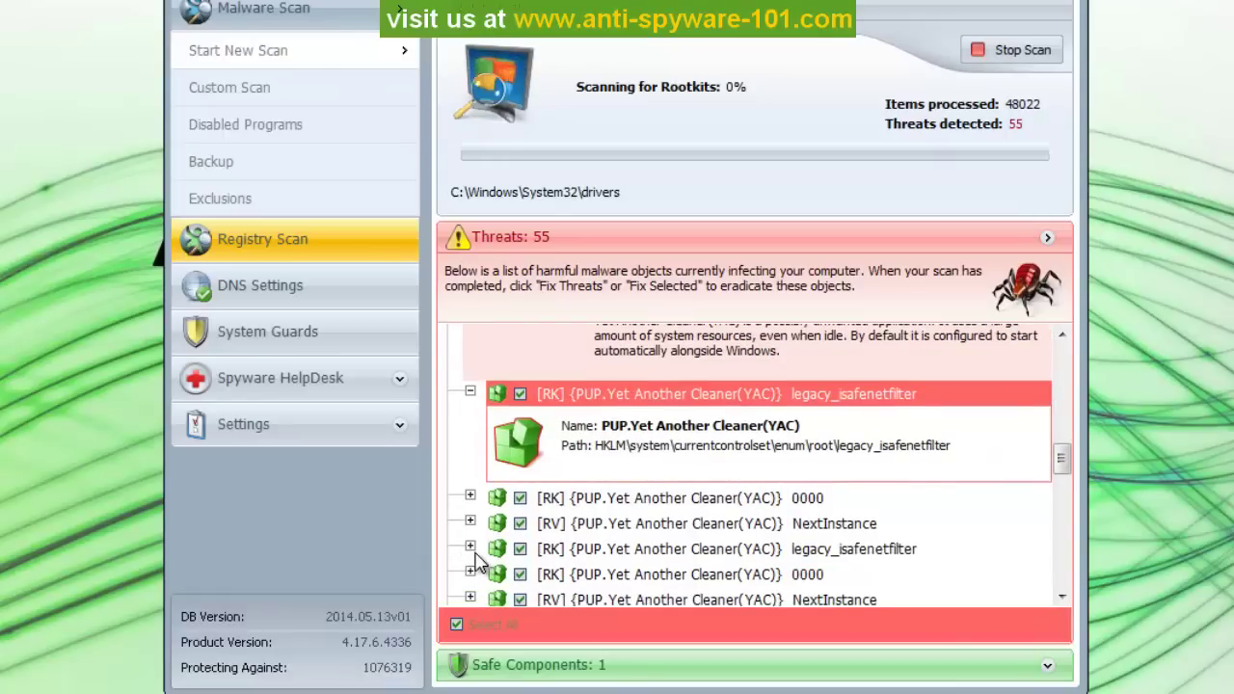
pyautogui.click(477, 556)
pyautogui.click(470, 548)
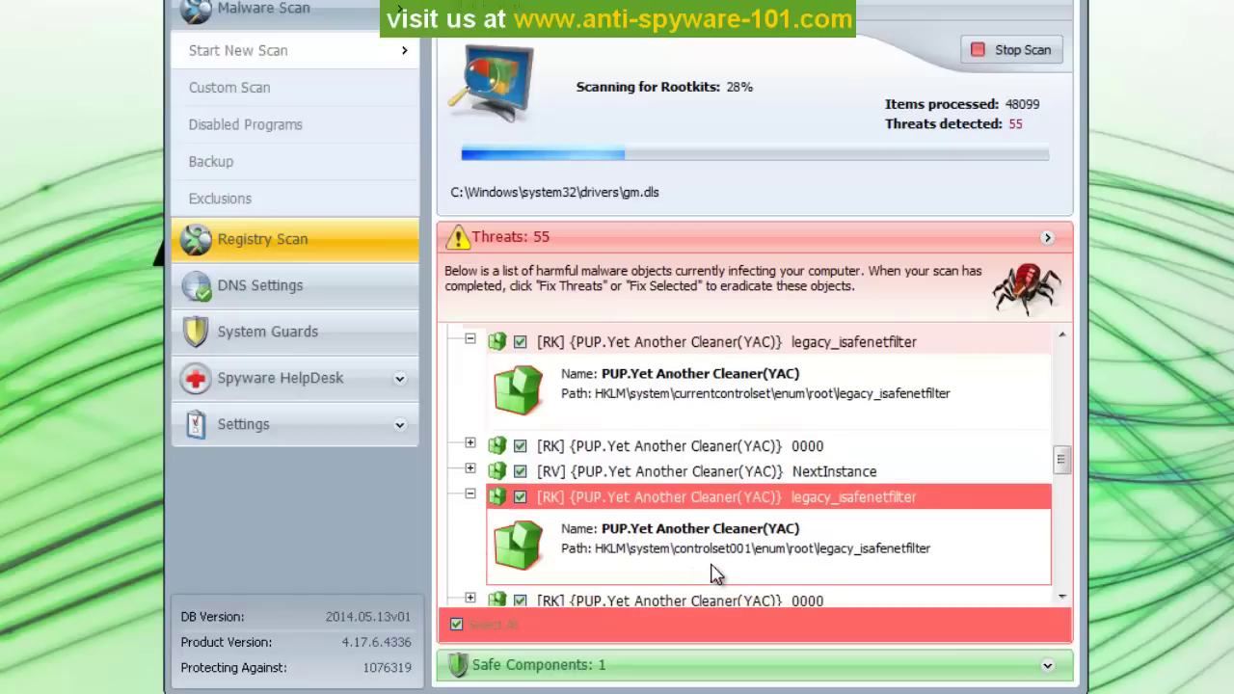
pyautogui.scroll(1, 711, 526)
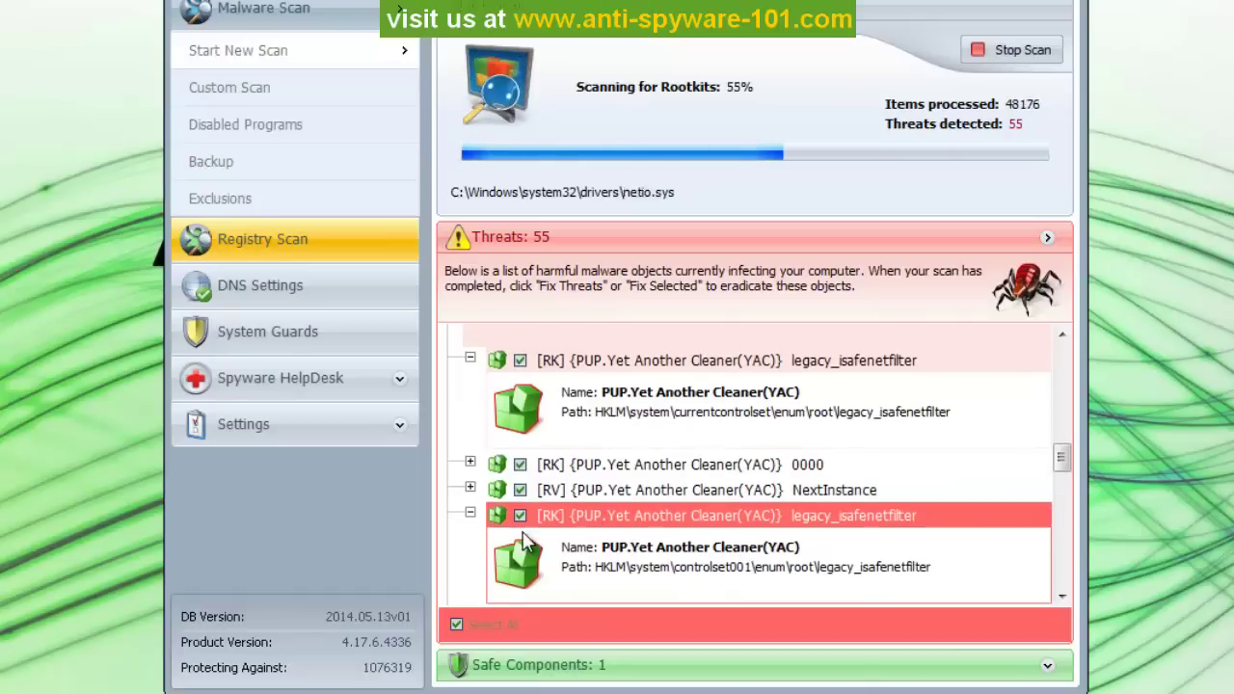
pyautogui.click(470, 516)
pyautogui.scroll(3, 651, 540)
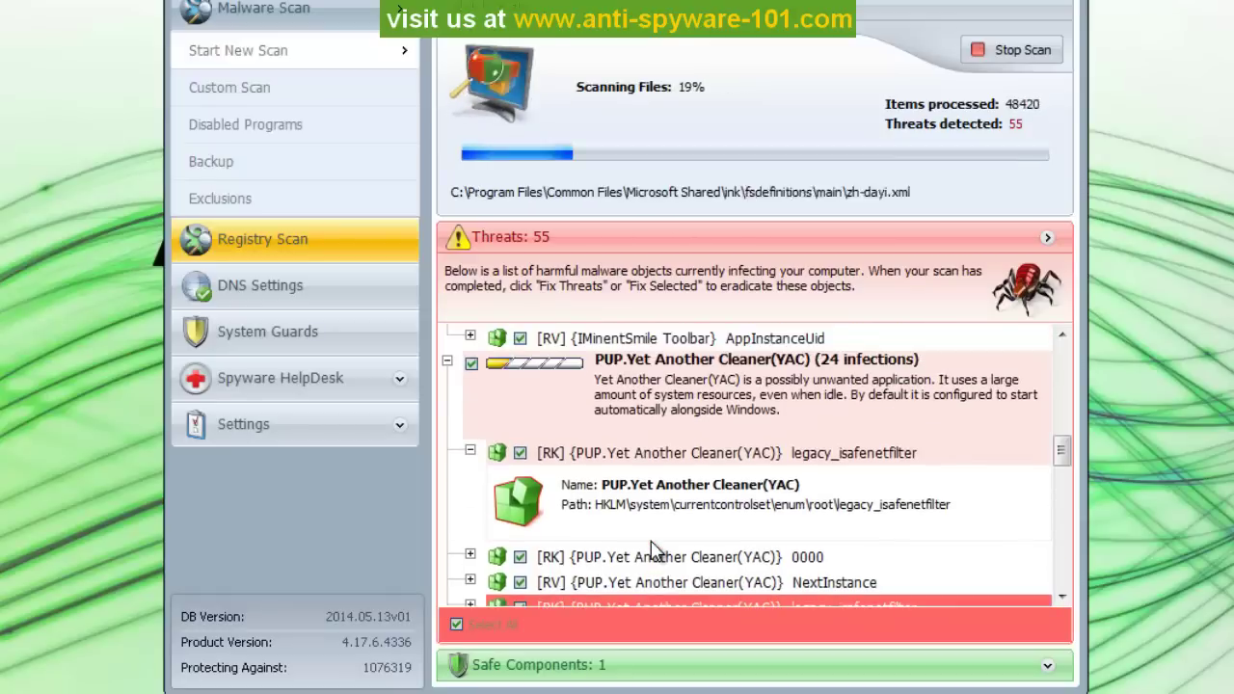
pyautogui.scroll(-1, 651, 547)
pyautogui.click(755, 357)
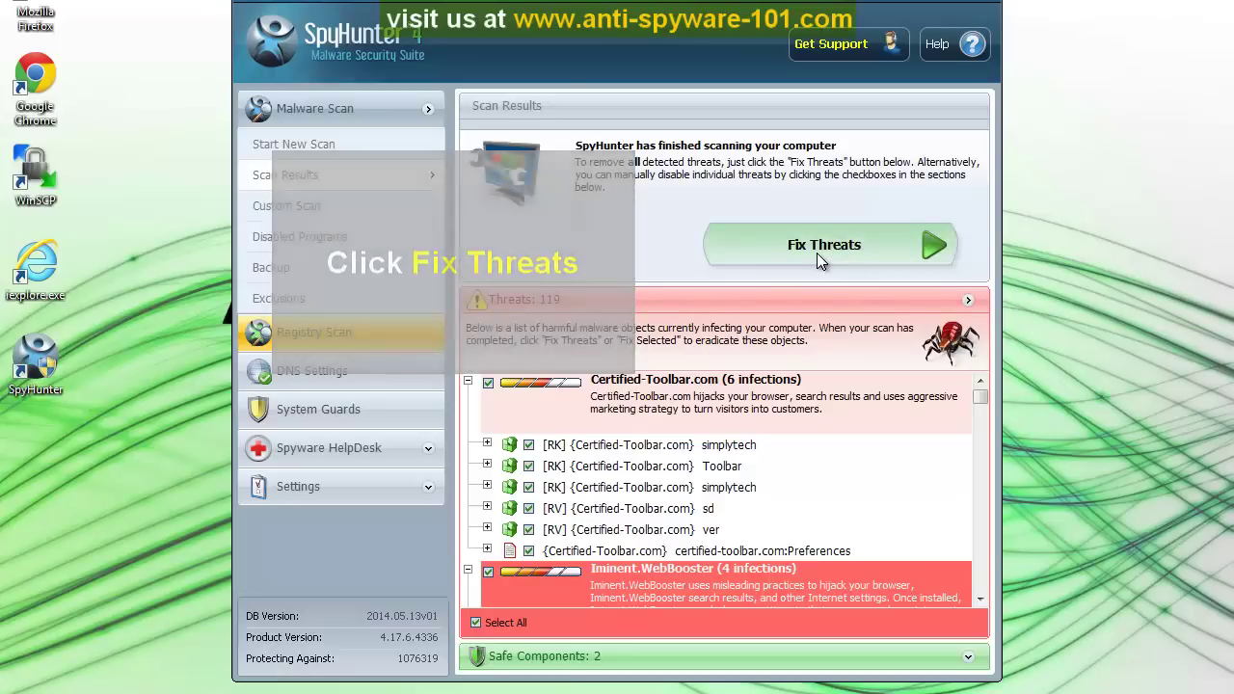
# - Fix all threats detected by the malware scan and restart the PC to complete the removal
pyautogui.click(816, 253)
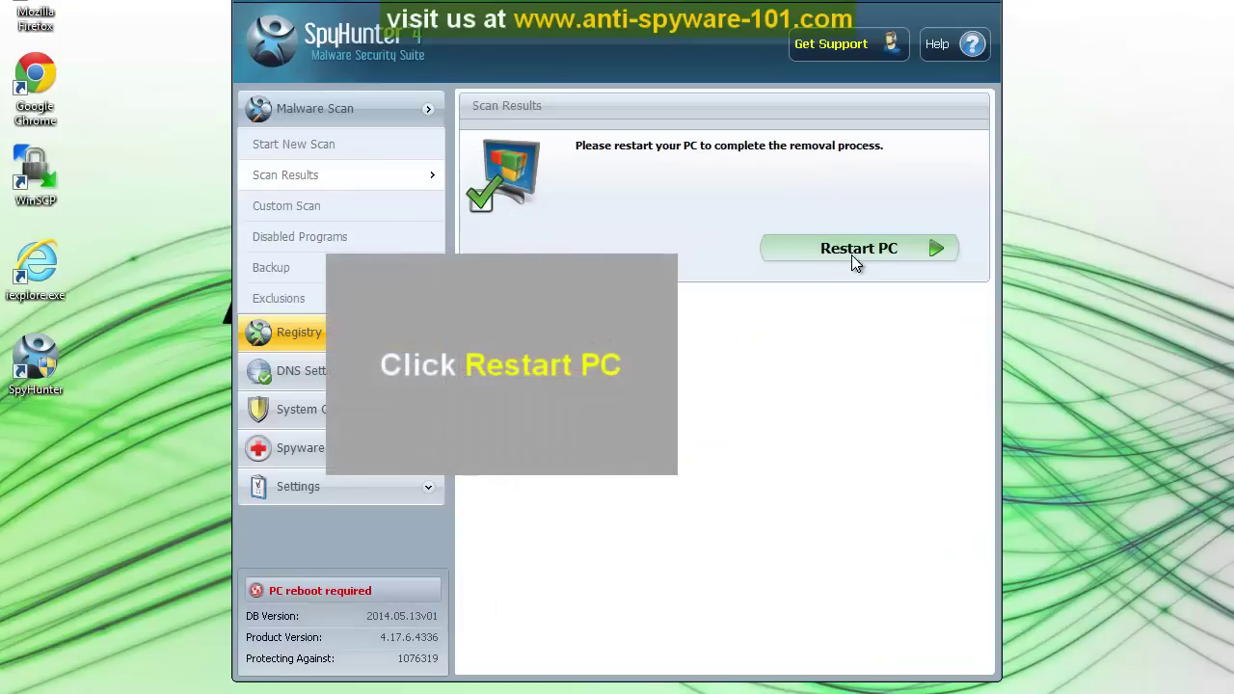
pyautogui.click(858, 251)
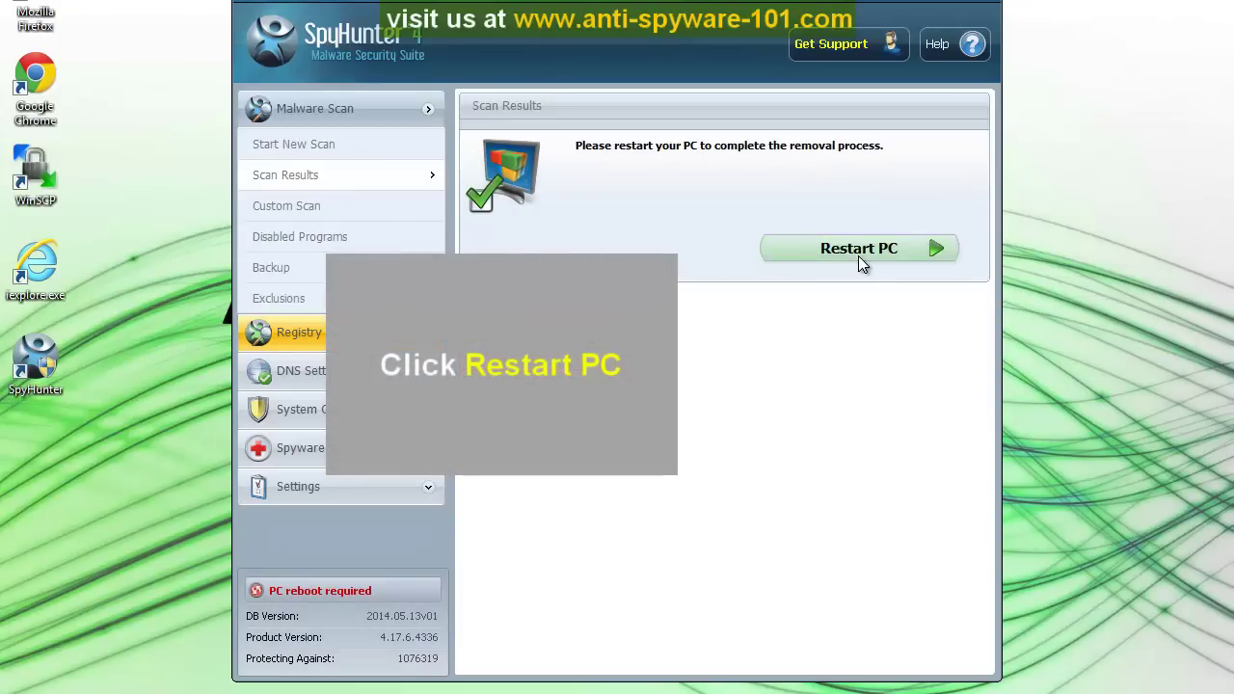